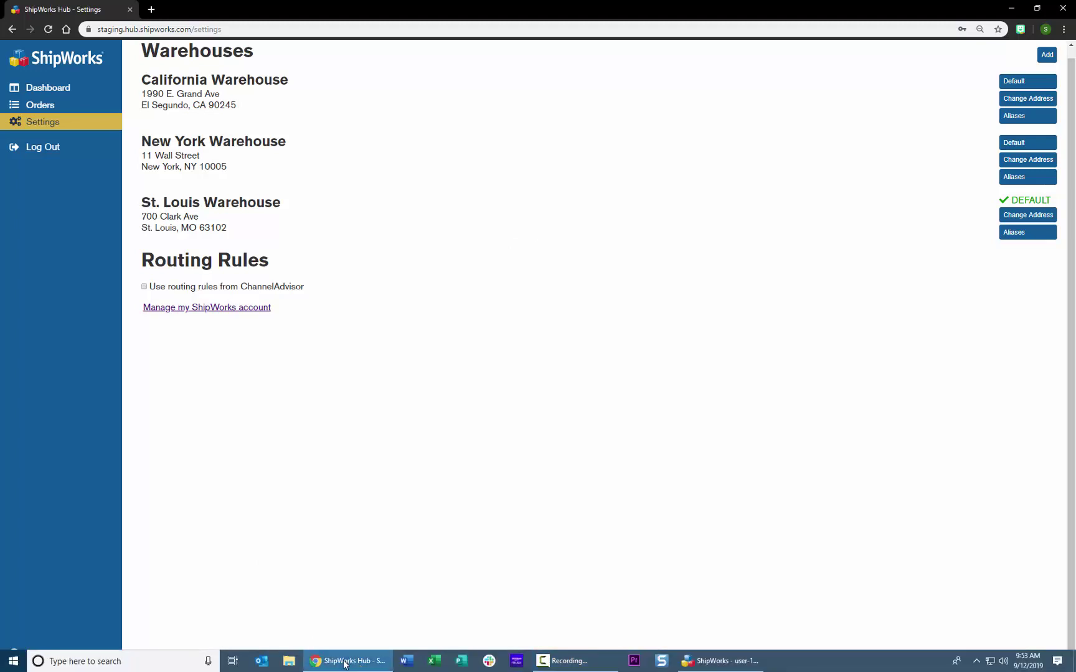
Switch to ShipWorks Hub and examine the orders list, comparing the orders' sales channels, statuses and assigned warehouses
{"action": "left_click", "coordinate": [345, 662]}
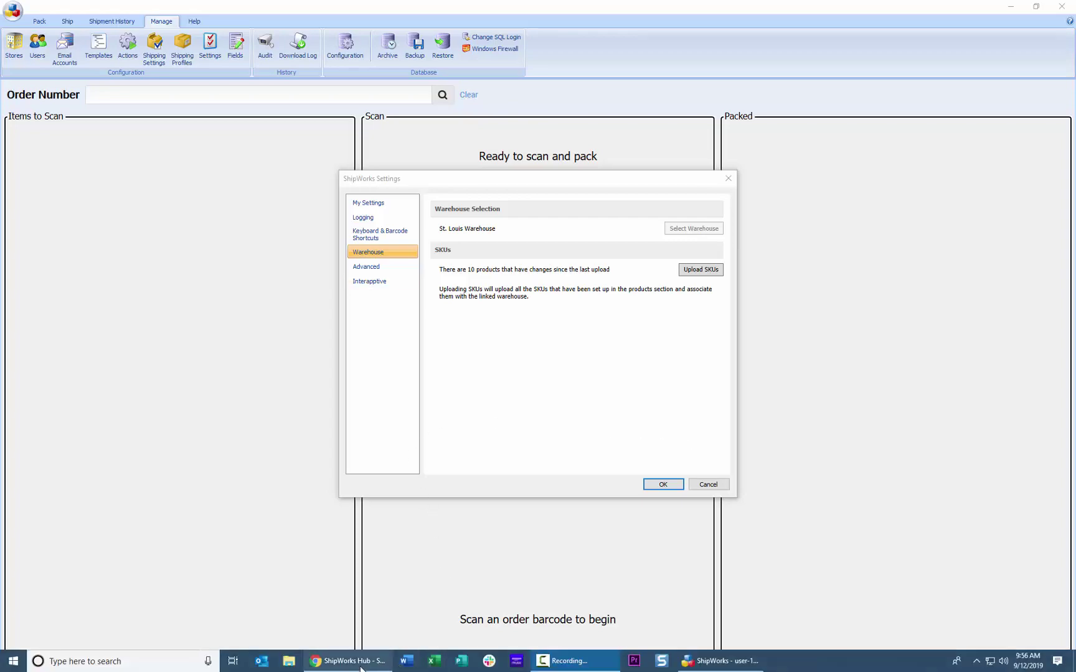
{"action": "left_click", "coordinate": [373, 663]}
{"action": "left_click", "coordinate": [51, 107]}
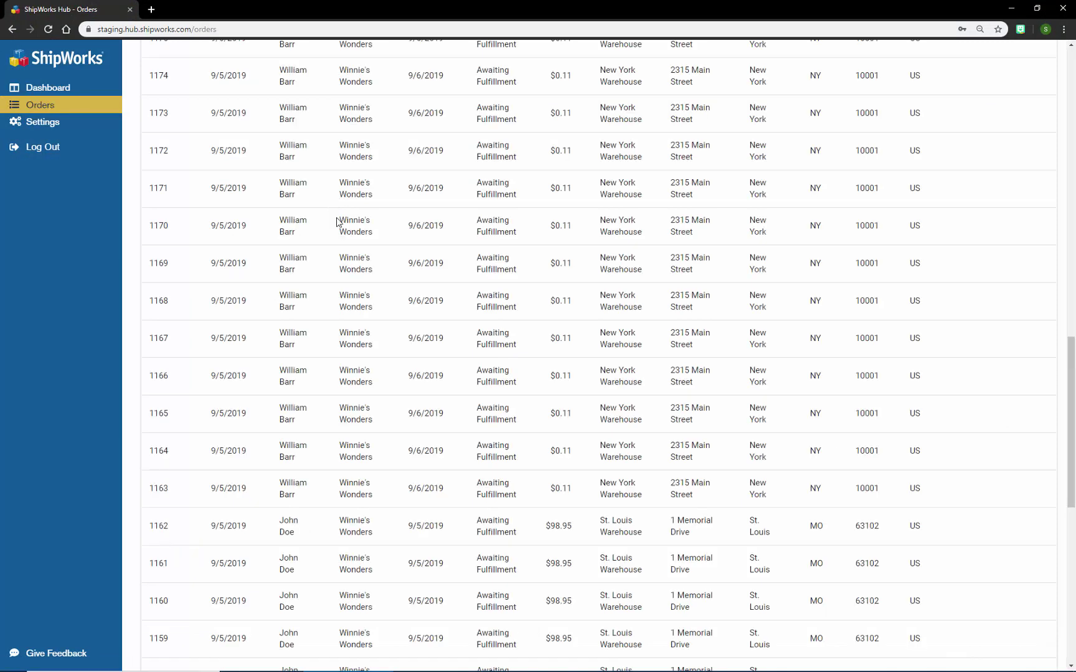
{"action": "scroll", "coordinate": [543, 268], "scroll_direction": "up", "scroll_amount": 12}
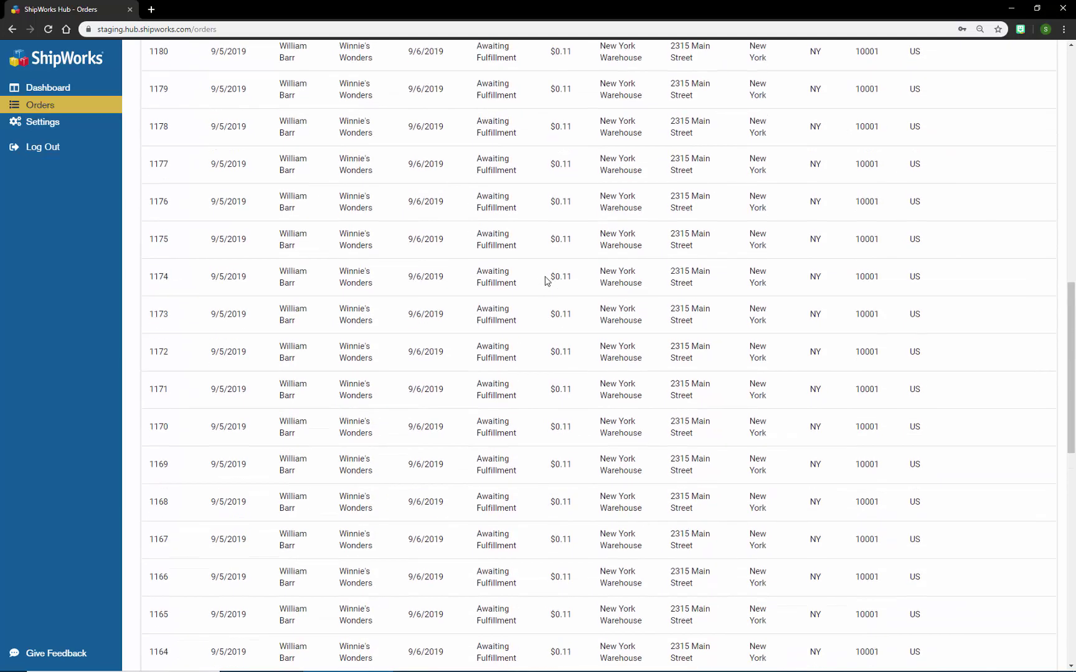
{"action": "scroll", "coordinate": [543, 281], "scroll_direction": "up", "scroll_amount": 5}
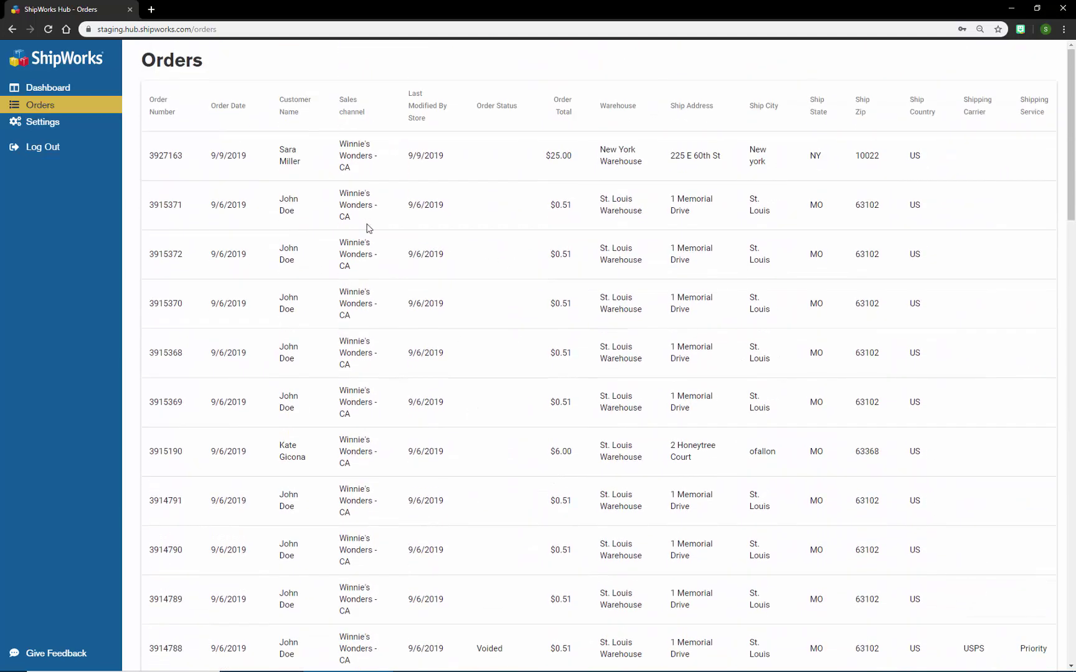
{"action": "scroll", "coordinate": [361, 377], "scroll_direction": "down", "scroll_amount": 12}
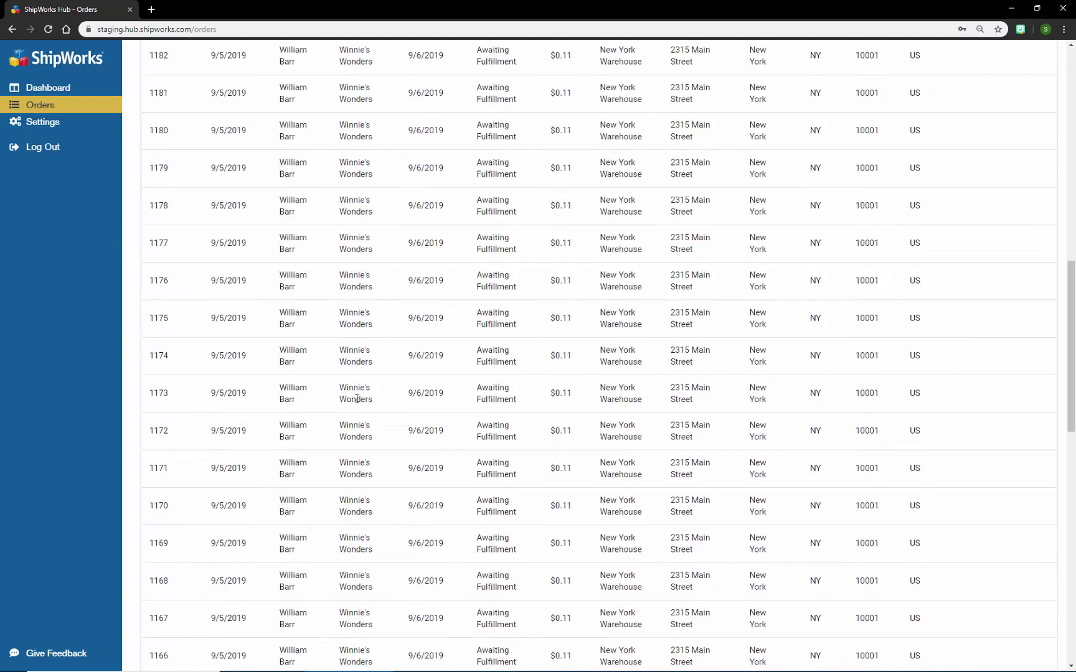
{"action": "scroll", "coordinate": [358, 386], "scroll_direction": "up", "scroll_amount": 11}
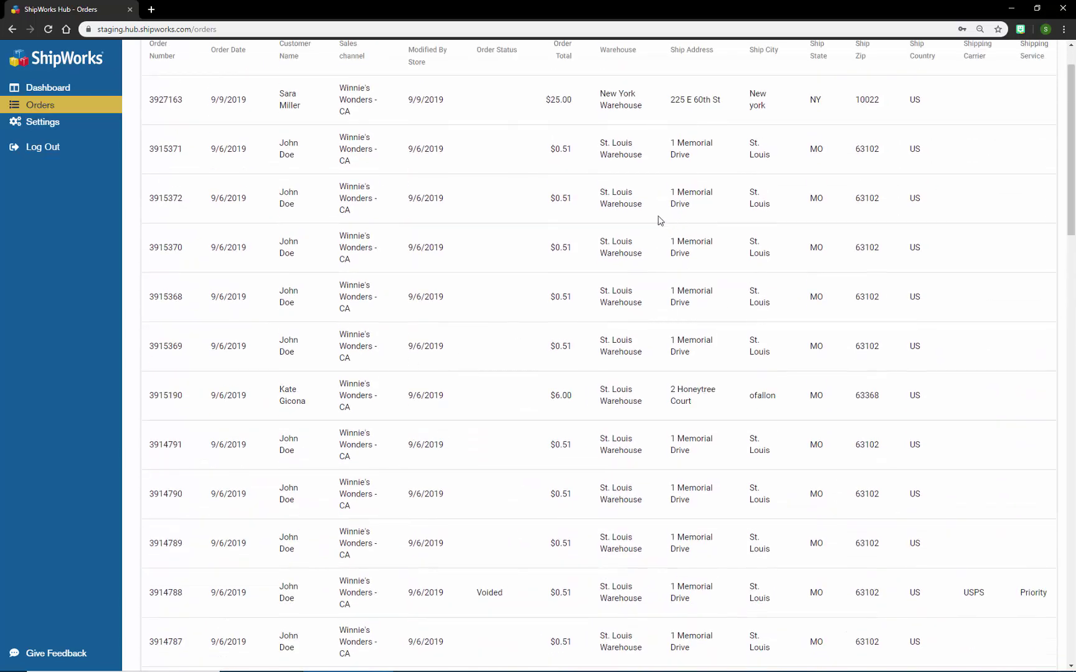
{"action": "scroll", "coordinate": [617, 194], "scroll_direction": "down", "scroll_amount": 2}
{"action": "scroll", "coordinate": [620, 208], "scroll_direction": "down", "scroll_amount": 2}
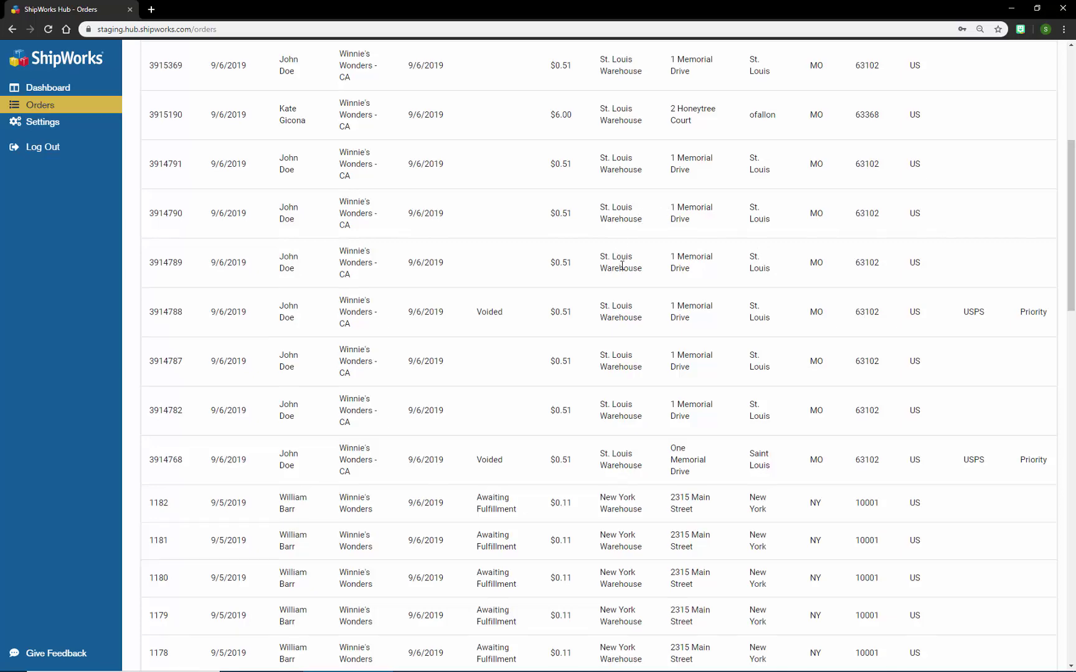
{"action": "scroll", "coordinate": [621, 265], "scroll_direction": "down", "scroll_amount": 3}
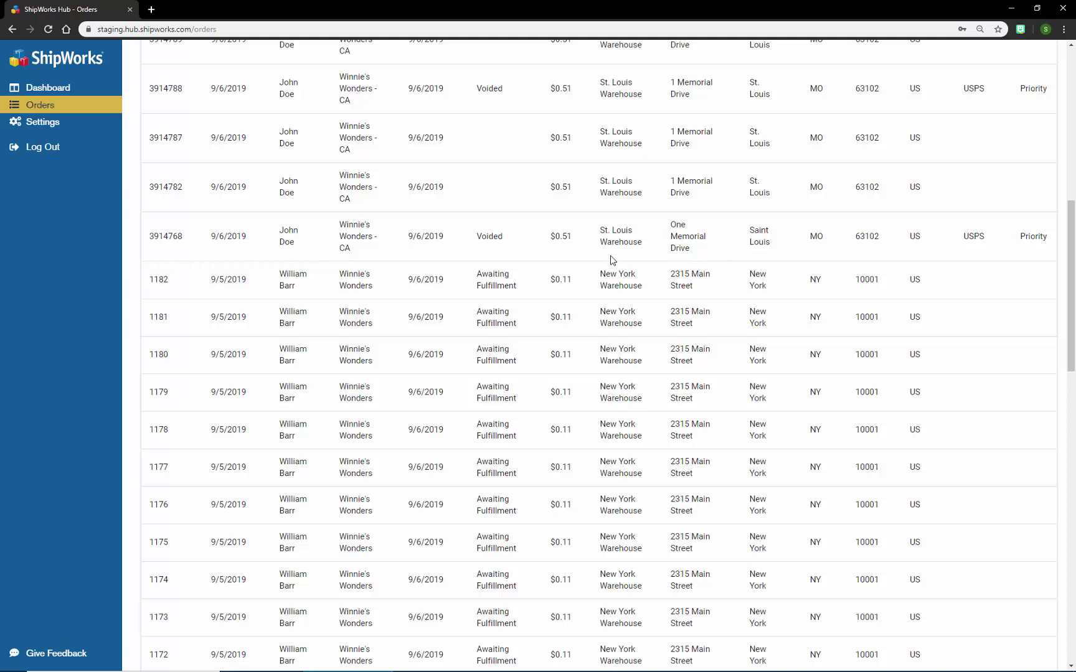
{"action": "scroll", "coordinate": [601, 293], "scroll_direction": "up", "scroll_amount": 2}
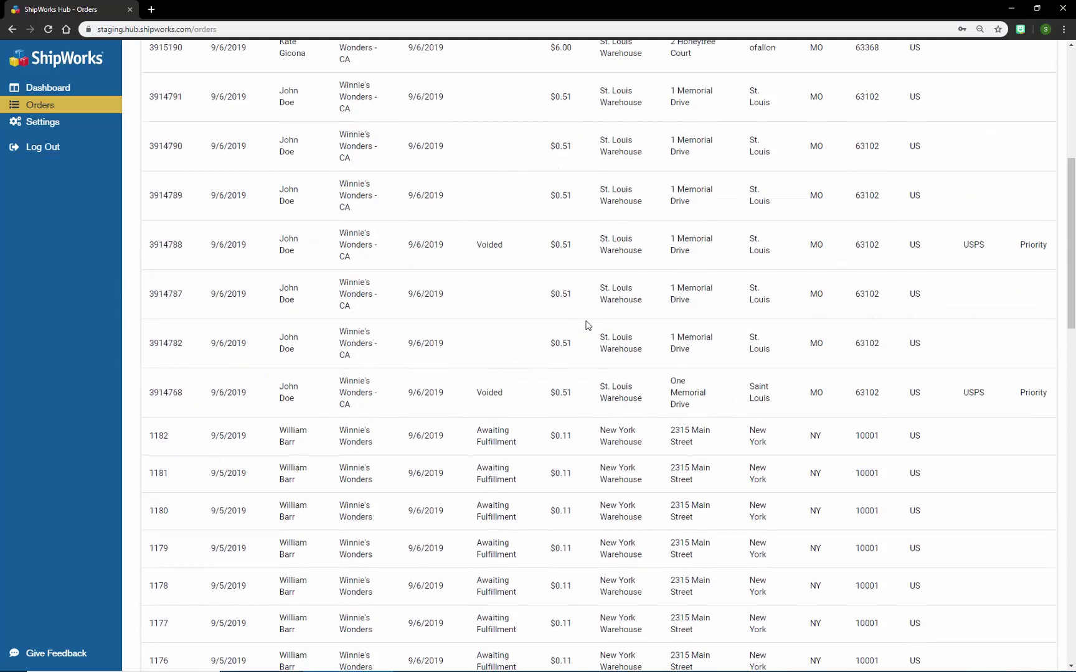
{"action": "scroll", "coordinate": [585, 324], "scroll_direction": "up", "scroll_amount": 1}
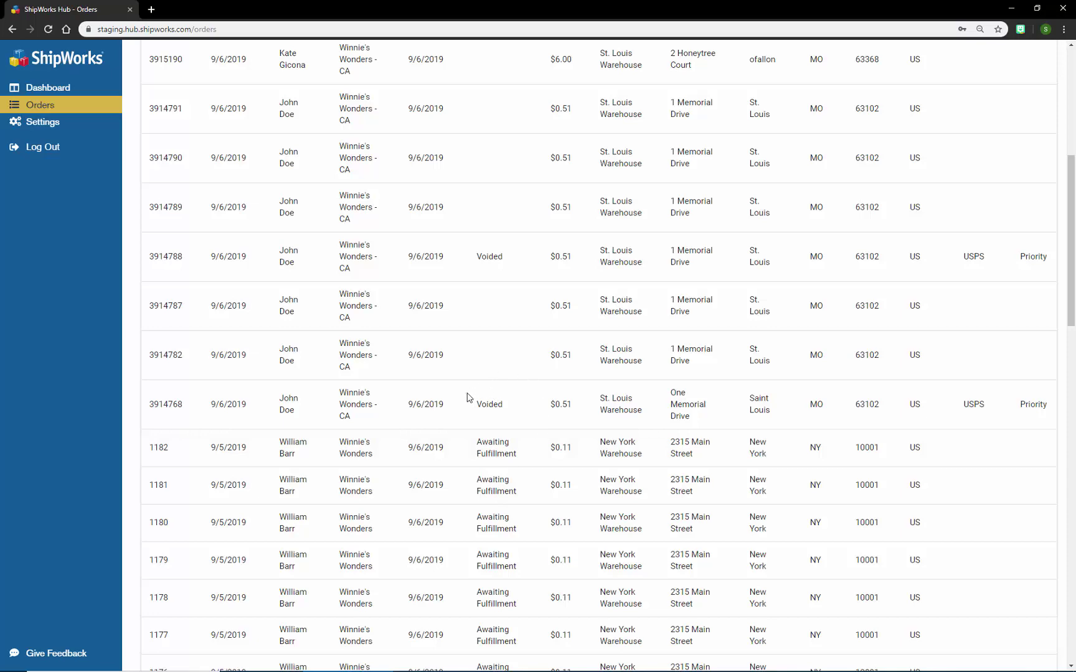
{"action": "scroll", "coordinate": [506, 477], "scroll_direction": "down", "scroll_amount": 3}
{"action": "scroll", "coordinate": [506, 477], "scroll_direction": "up", "scroll_amount": 4}
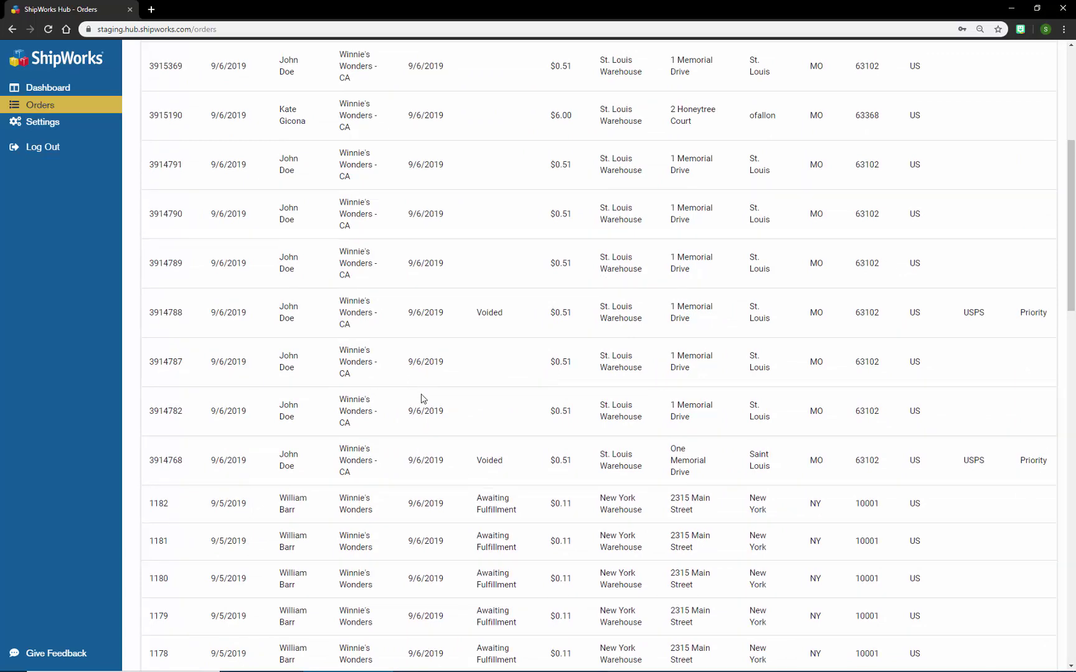
{"action": "scroll", "coordinate": [439, 405], "scroll_direction": "up", "scroll_amount": 4}
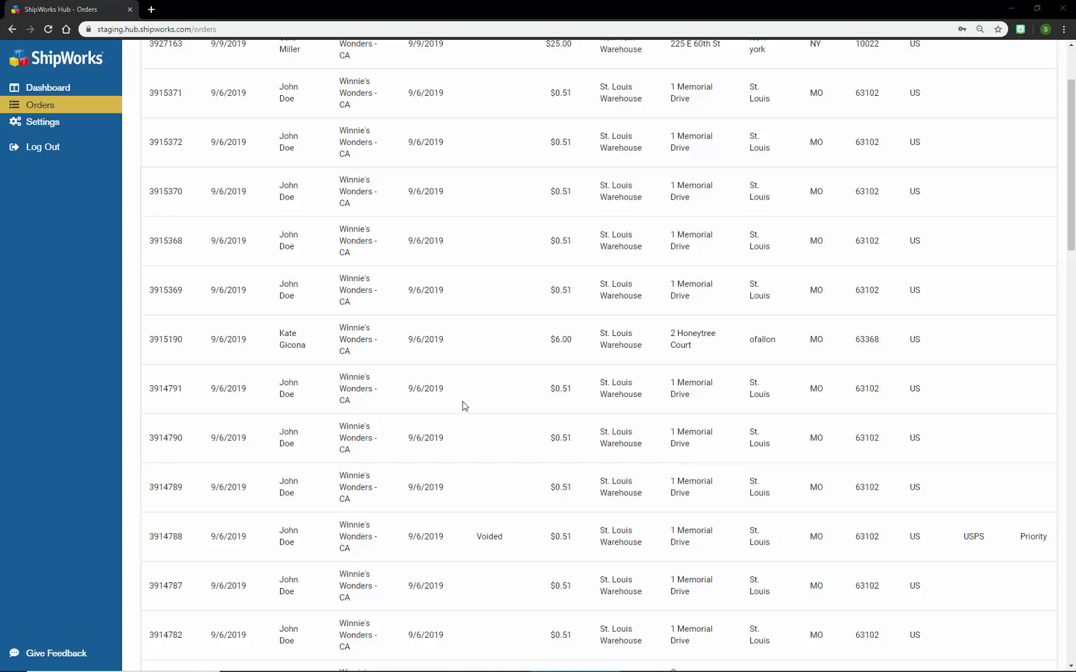
Toggle the use of ChannelAdvisor routing rules on and back off in the Hub settings
{"action": "left_click", "coordinate": [52, 127]}
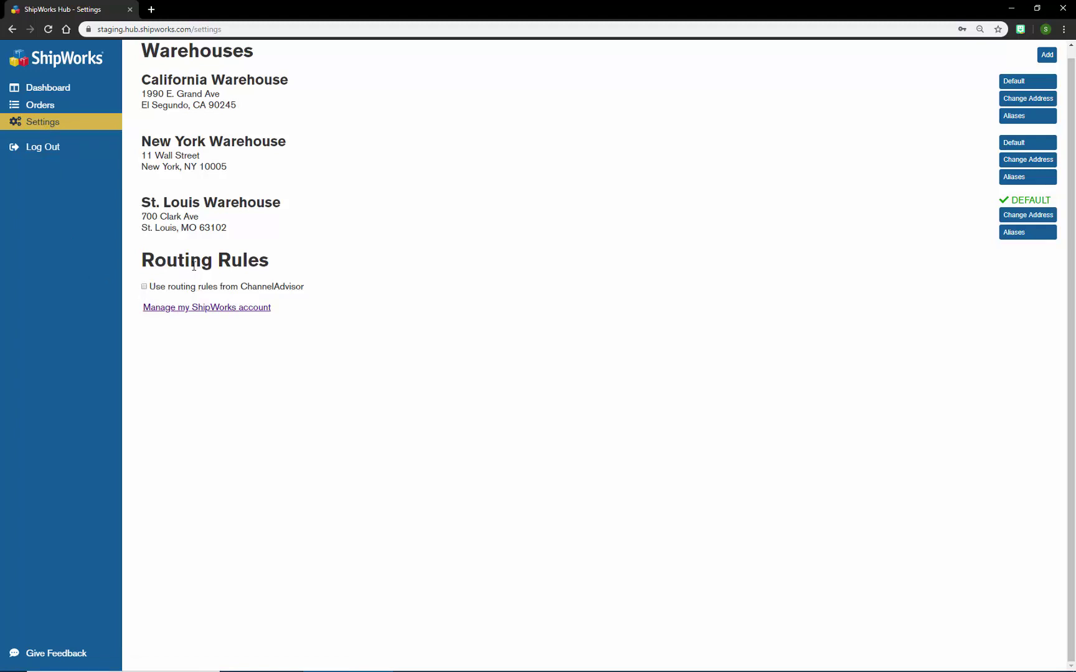
{"action": "left_click", "coordinate": [143, 287]}
{"action": "left_click", "coordinate": [144, 288]}
Examine the orders list where the New York Warehouse orders meet the older St. Louis Warehouse orders
{"action": "left_click", "coordinate": [52, 106]}
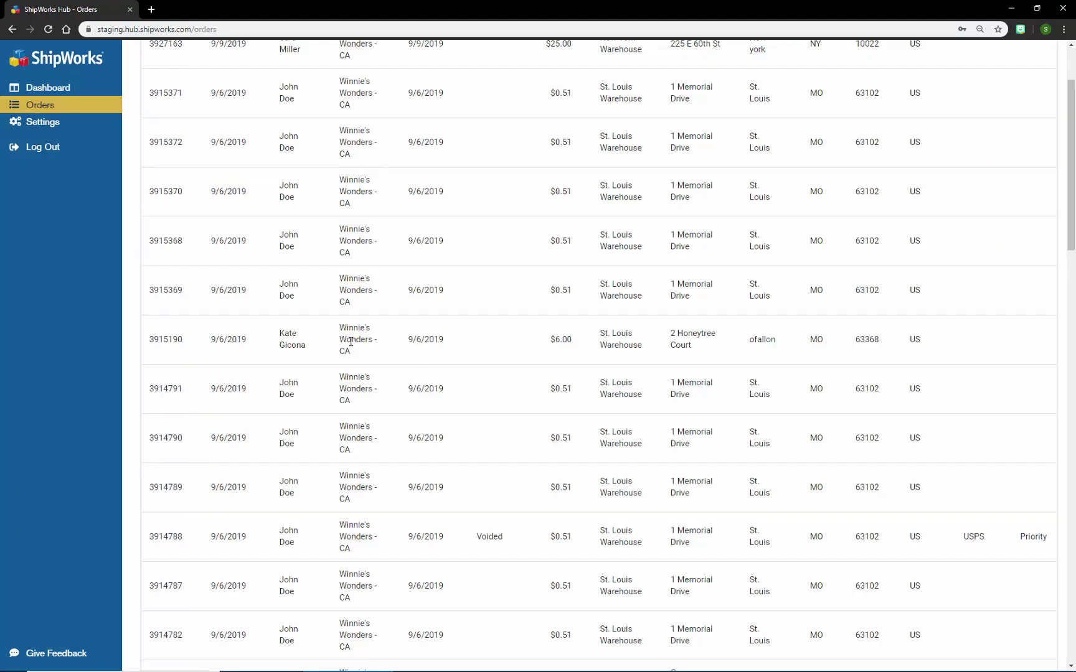
{"action": "scroll", "coordinate": [351, 342], "scroll_direction": "down", "scroll_amount": 10}
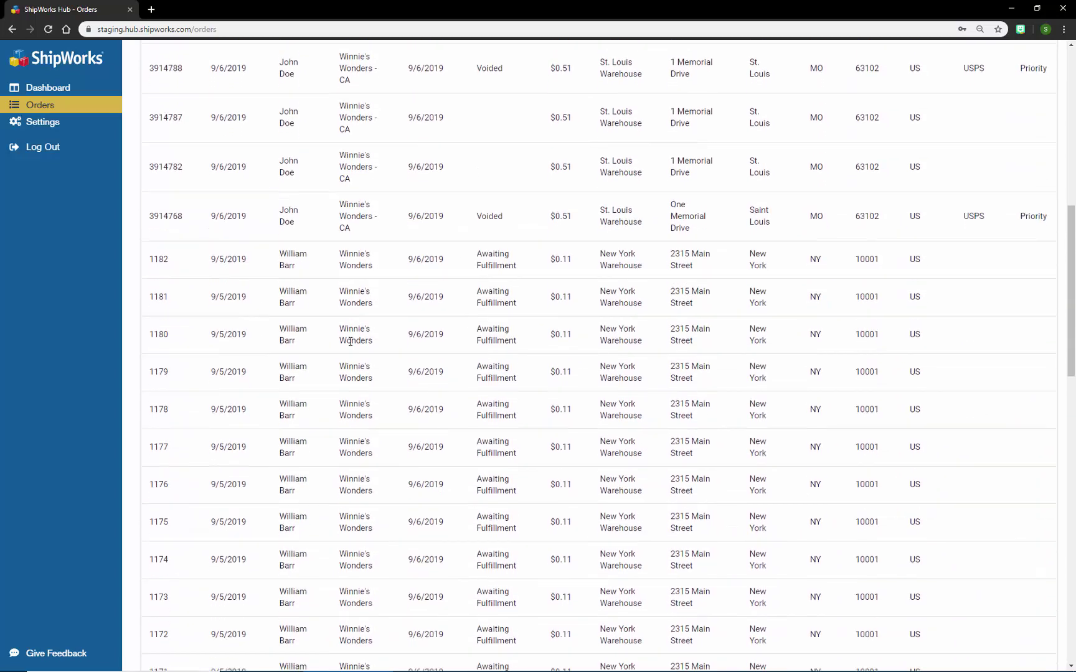
{"action": "scroll", "coordinate": [351, 342], "scroll_direction": "down", "scroll_amount": 8}
{"action": "scroll", "coordinate": [349, 346], "scroll_direction": "up", "scroll_amount": 2}
{"action": "scroll", "coordinate": [349, 346], "scroll_direction": "up", "scroll_amount": 1}
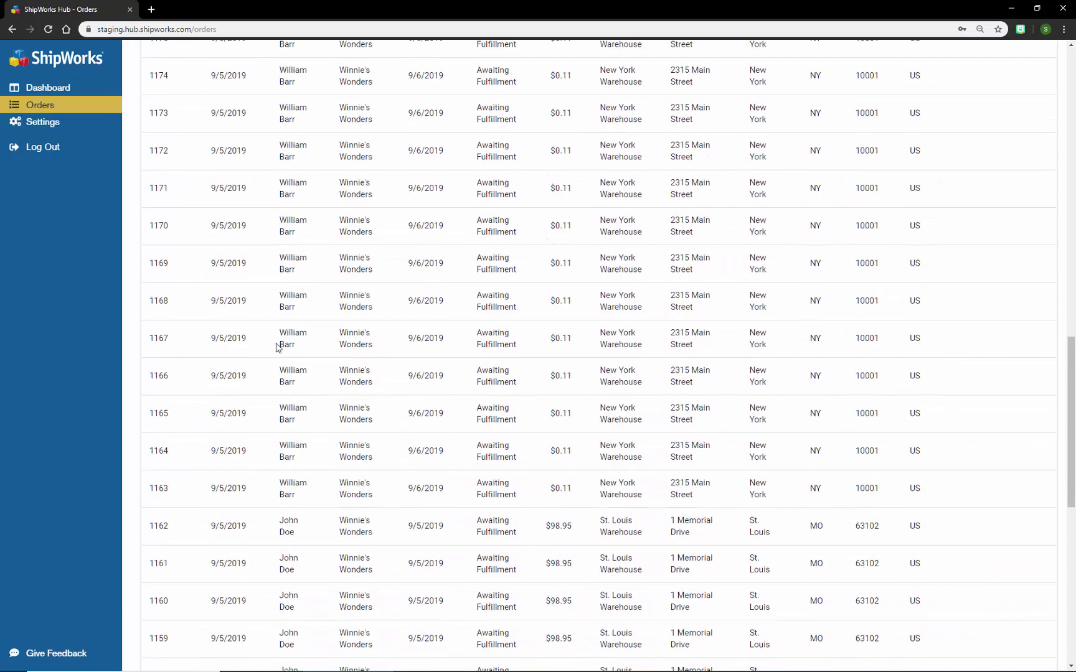
{"action": "scroll", "coordinate": [227, 404], "scroll_direction": "down", "scroll_amount": 2}
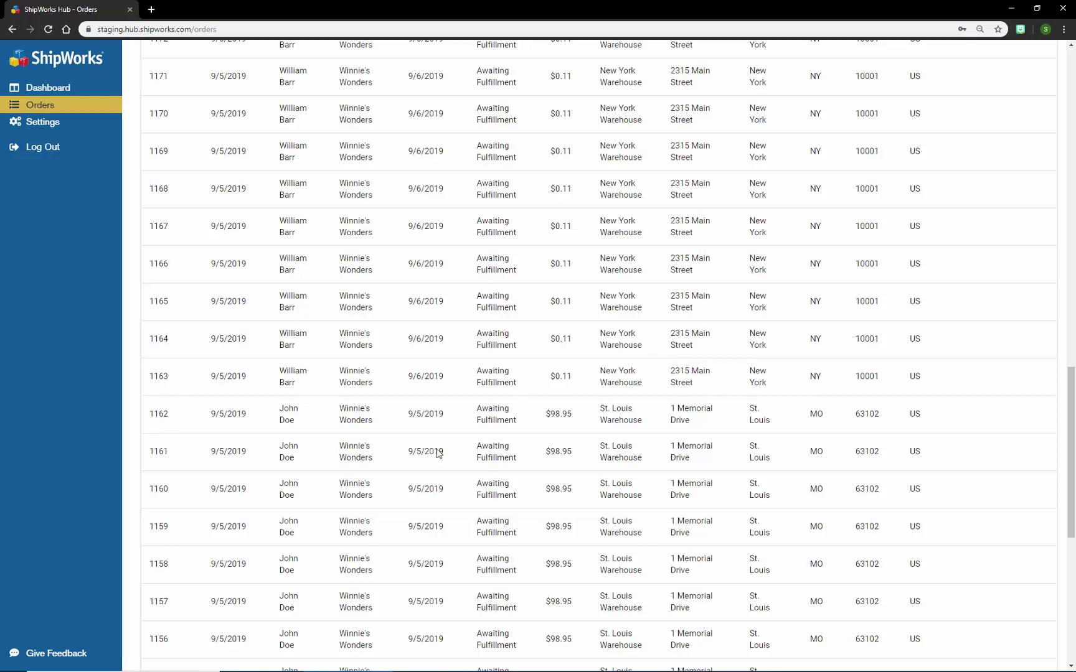
In the ShipWorks desktop application, cancel the settings and look up a New York Warehouse order and a St. Louis Warehouse order by number
{"action": "mouse_move", "coordinate": [373, 669]}
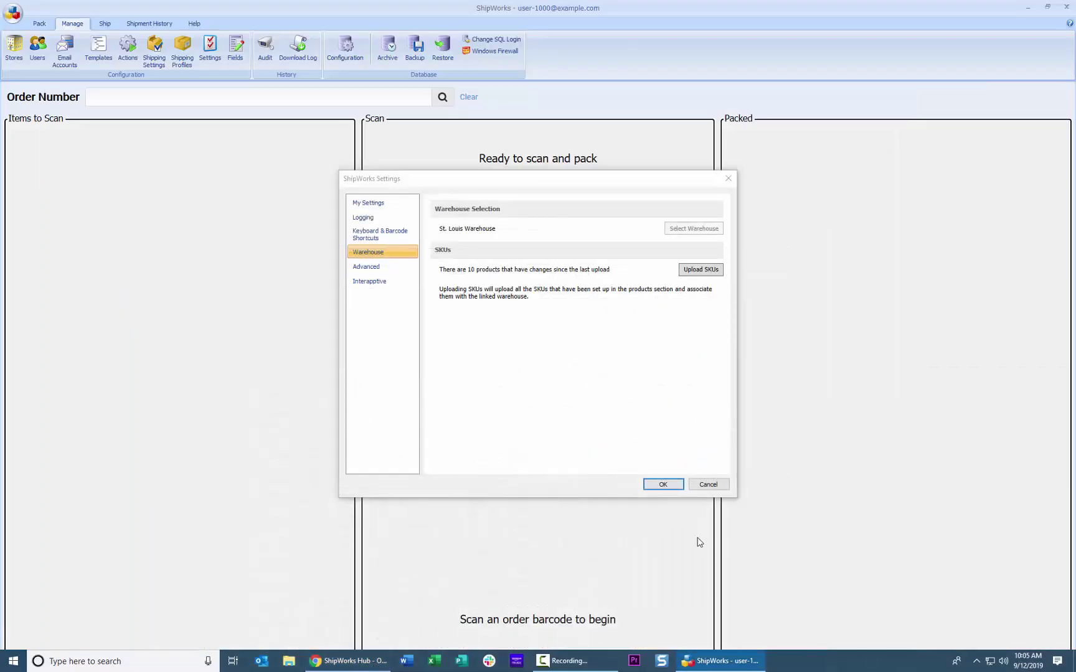
{"action": "left_click", "coordinate": [709, 485]}
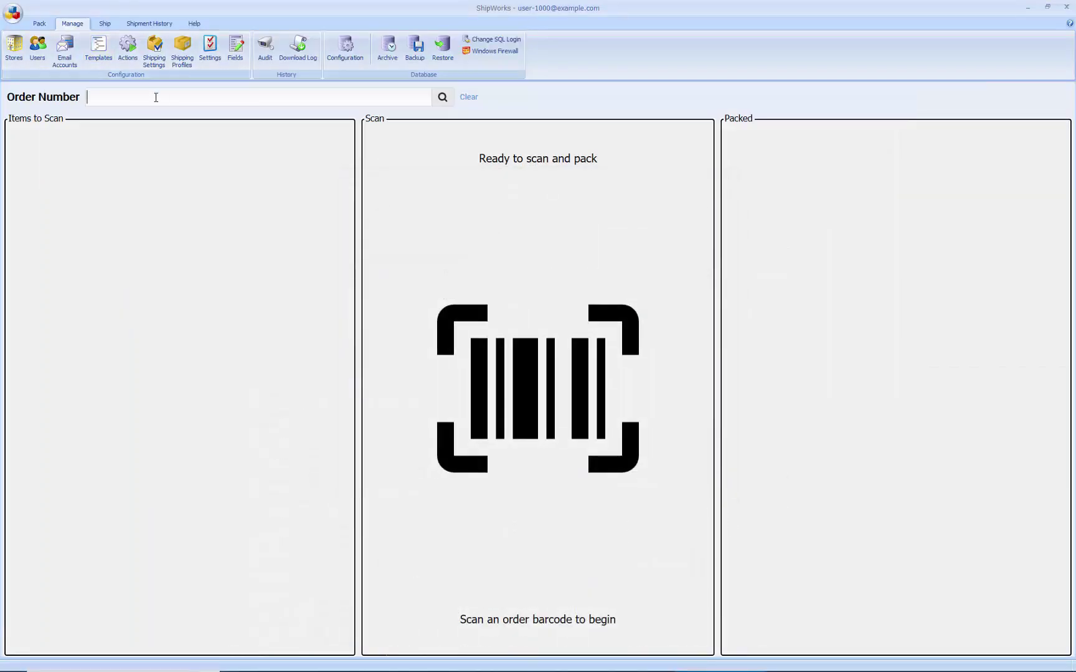
{"action": "type", "text": "1163"}
{"action": "key", "text": "Return"}
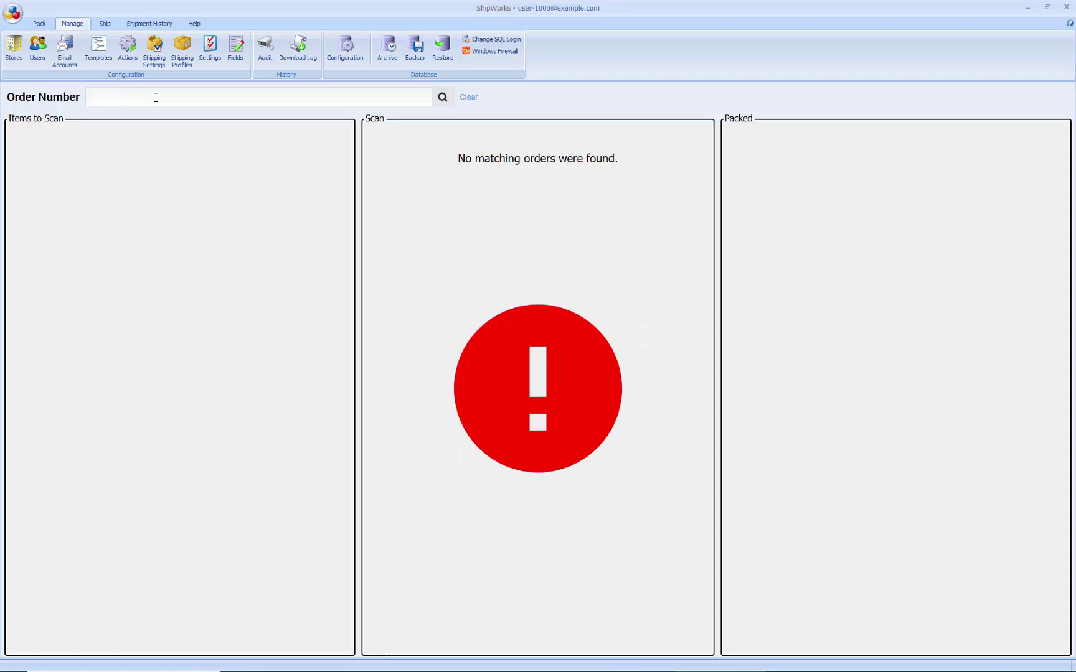
{"action": "type", "text": "1162"}
{"action": "key", "text": "Return"}
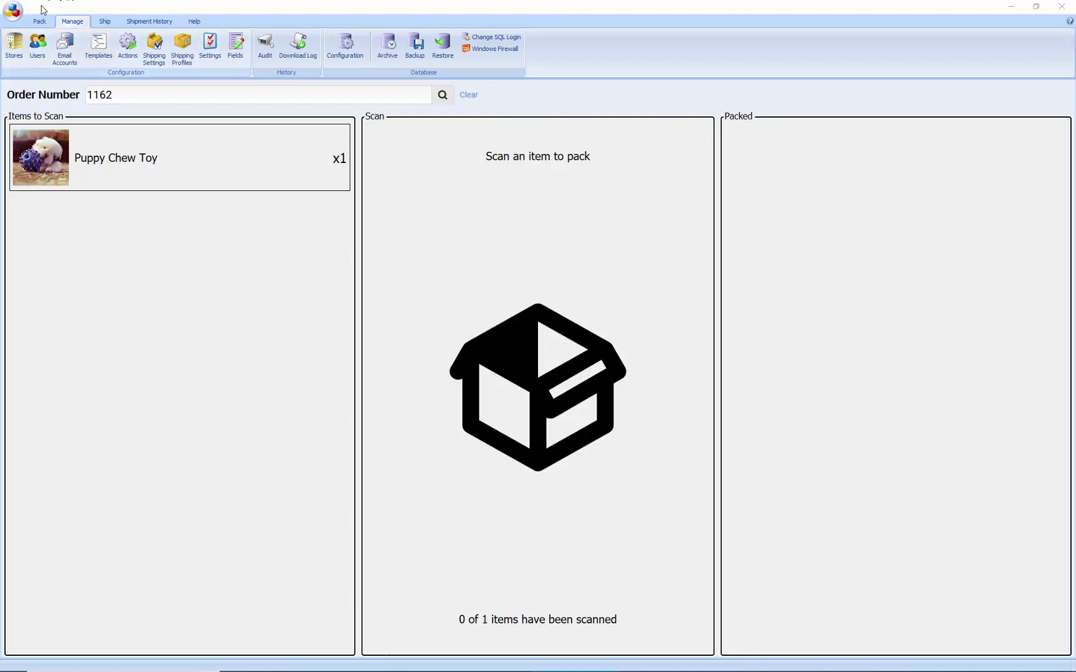
Switch the shipping view to Products, review the Puppy Chew Toy product's details and save it unchanged
{"action": "left_click", "coordinate": [15, 11]}
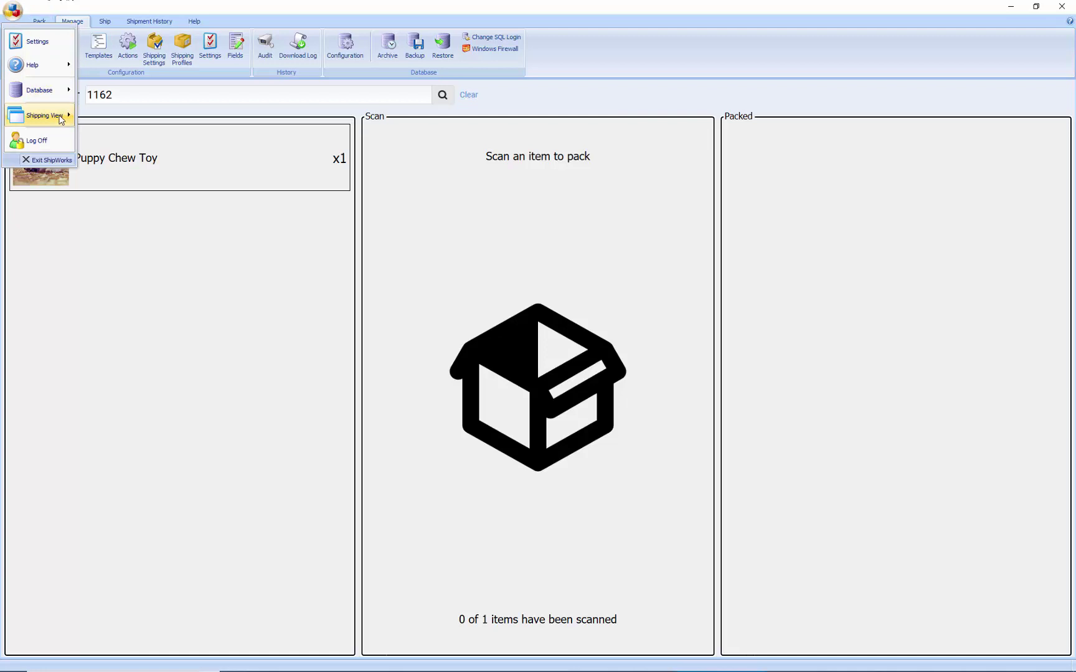
{"action": "mouse_move", "coordinate": [62, 119]}
{"action": "left_click", "coordinate": [110, 167]}
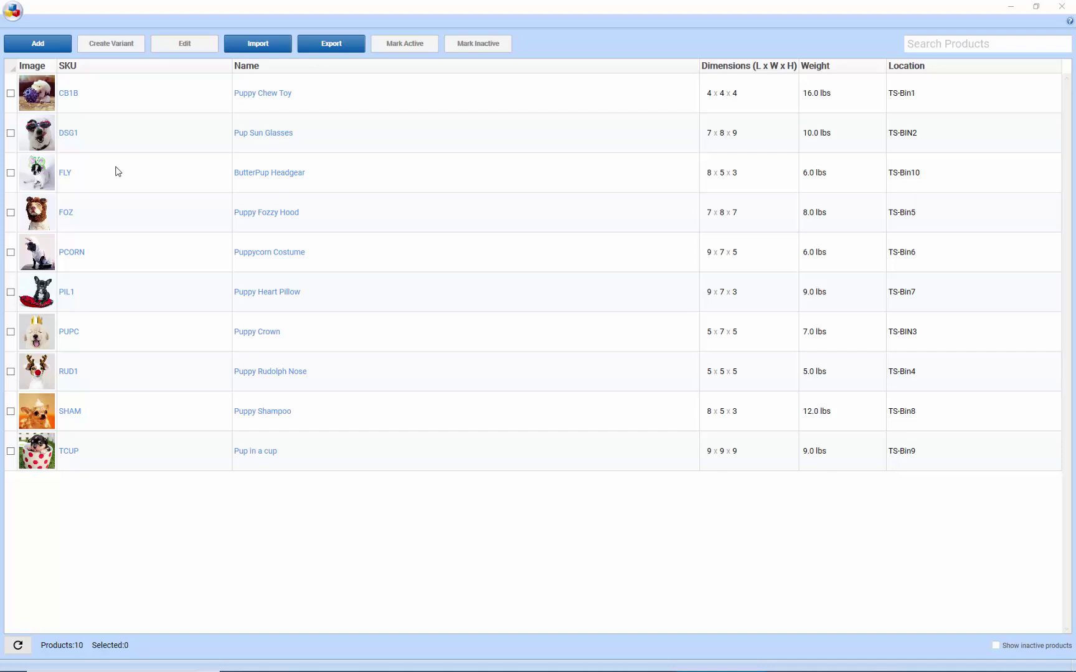
{"action": "double_click", "coordinate": [262, 95]}
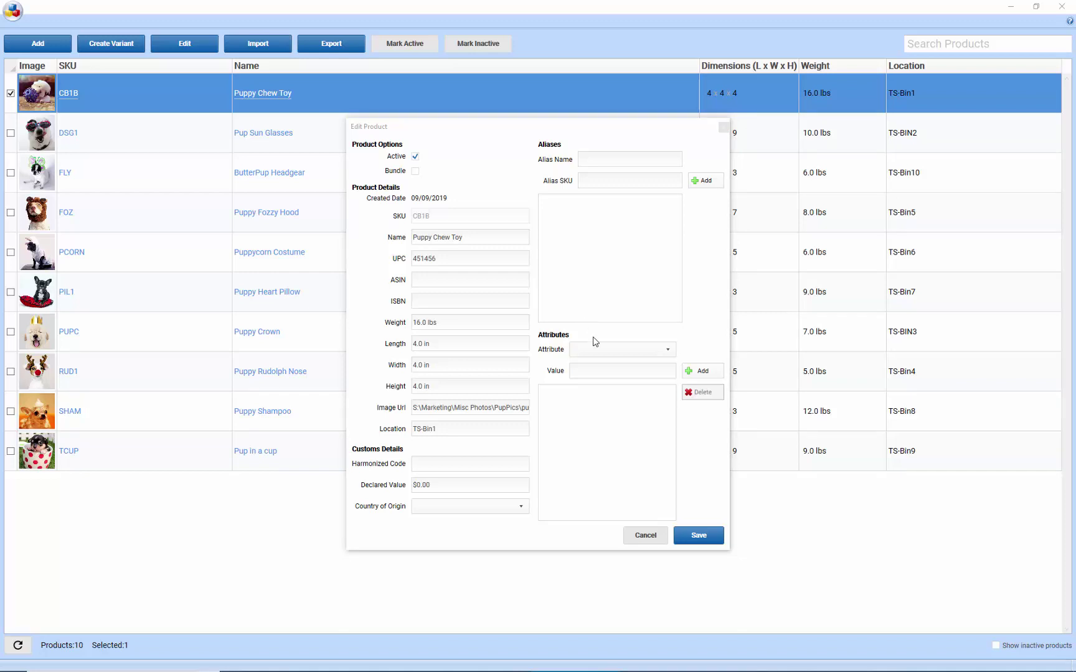
{"action": "left_click", "coordinate": [708, 534]}
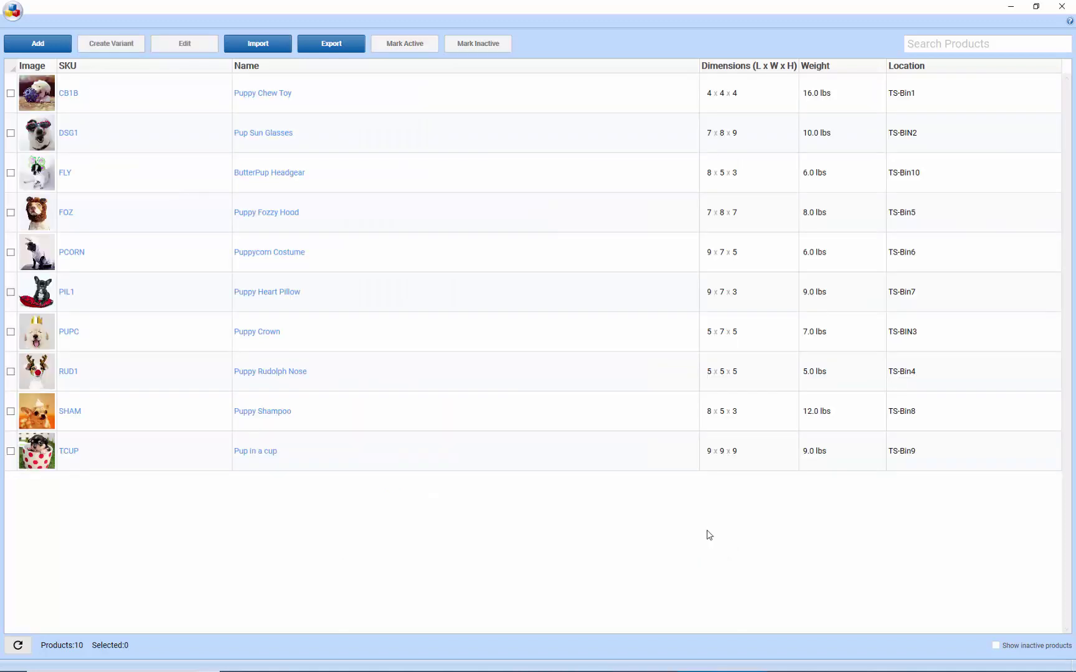
Switch the shipping view back to Scan-to-Ship
{"action": "left_click", "coordinate": [12, 17]}
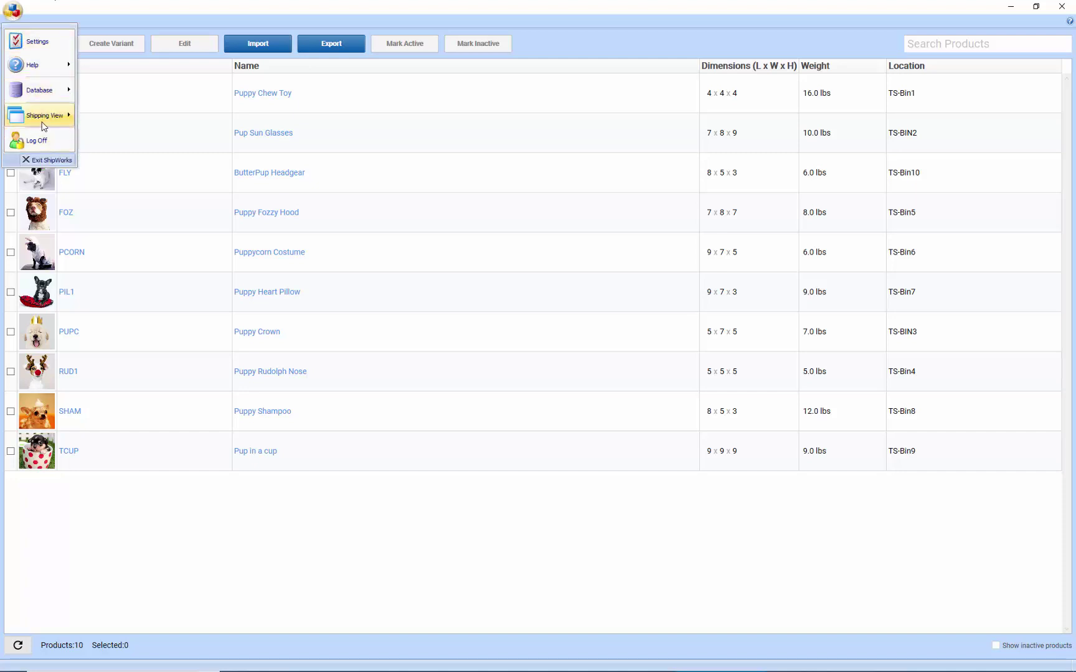
{"action": "mouse_move", "coordinate": [45, 120]}
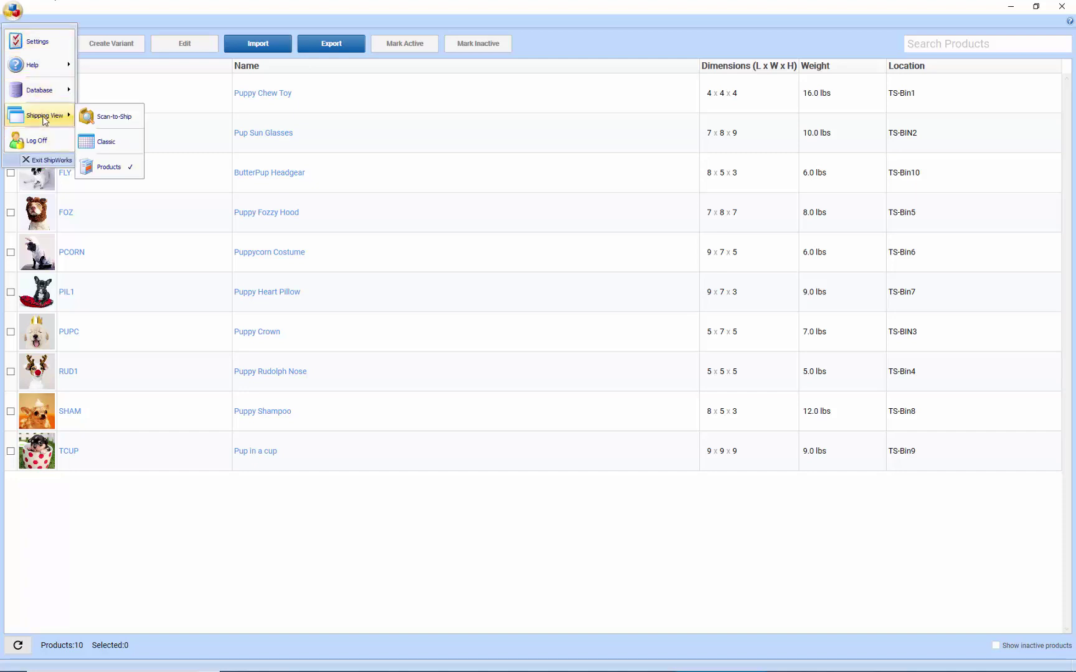
{"action": "left_click", "coordinate": [106, 121]}
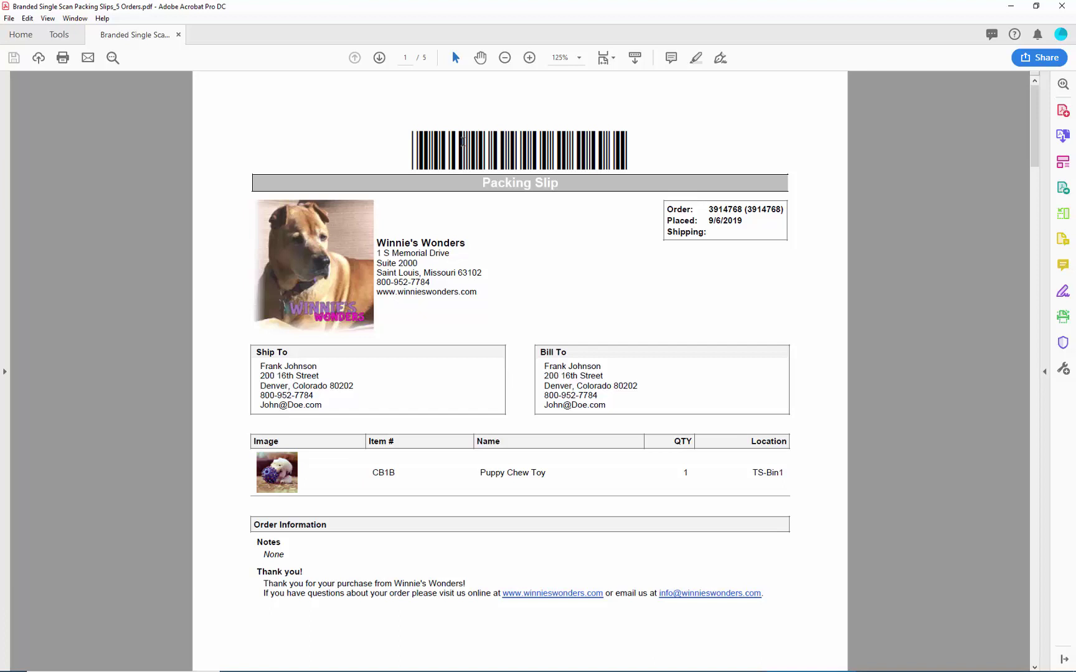
Put away the packing slips PDF and load the order with ButterPup Headgear, Pup in a cup and Puppy Shampoo by its order number
{"action": "left_click", "coordinate": [1016, 6]}
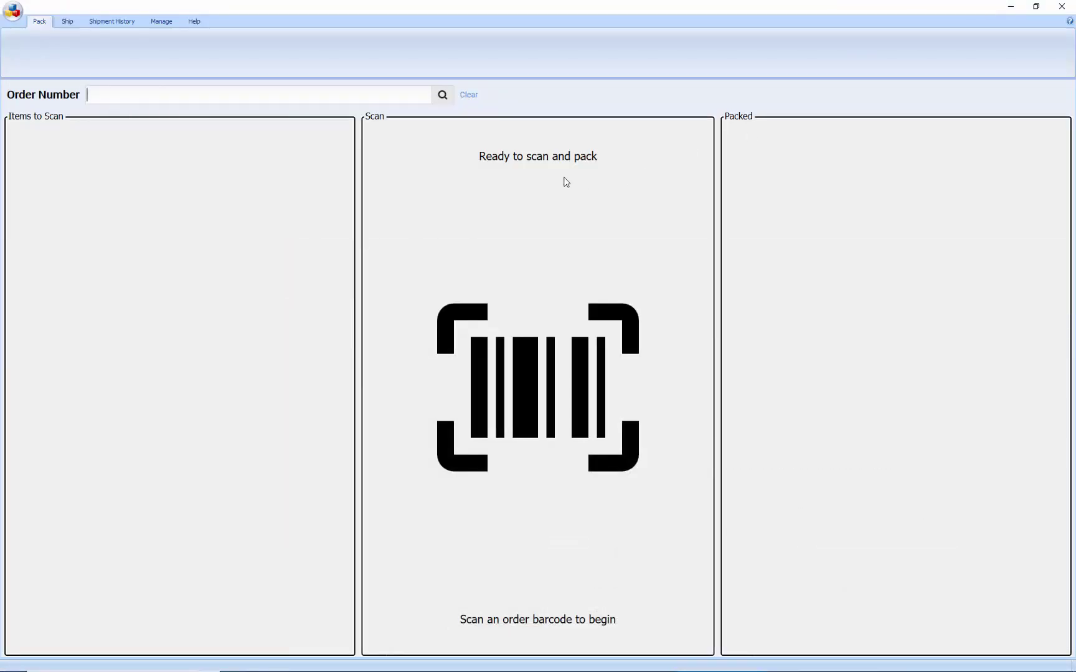
{"action": "type", "text": "3914788"}
{"action": "key", "text": "Return"}
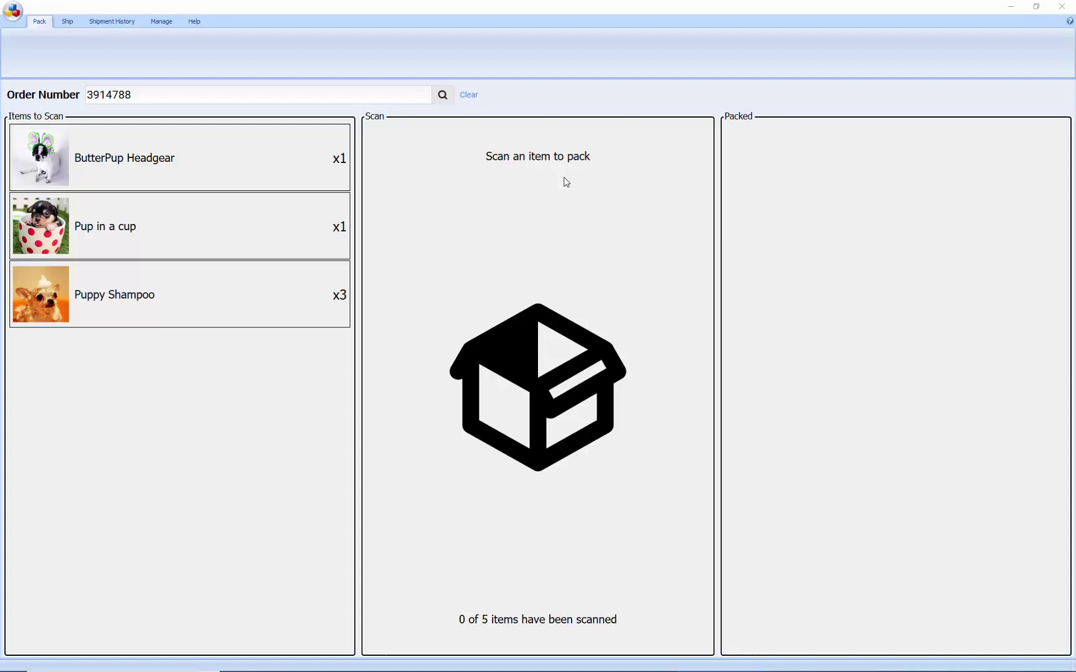
Scan one ButterPup Headgear, one item not on the order, one Pup in a cup and three Puppy Shampoo to verify the packing
{"action": "key", "text": "Return"}
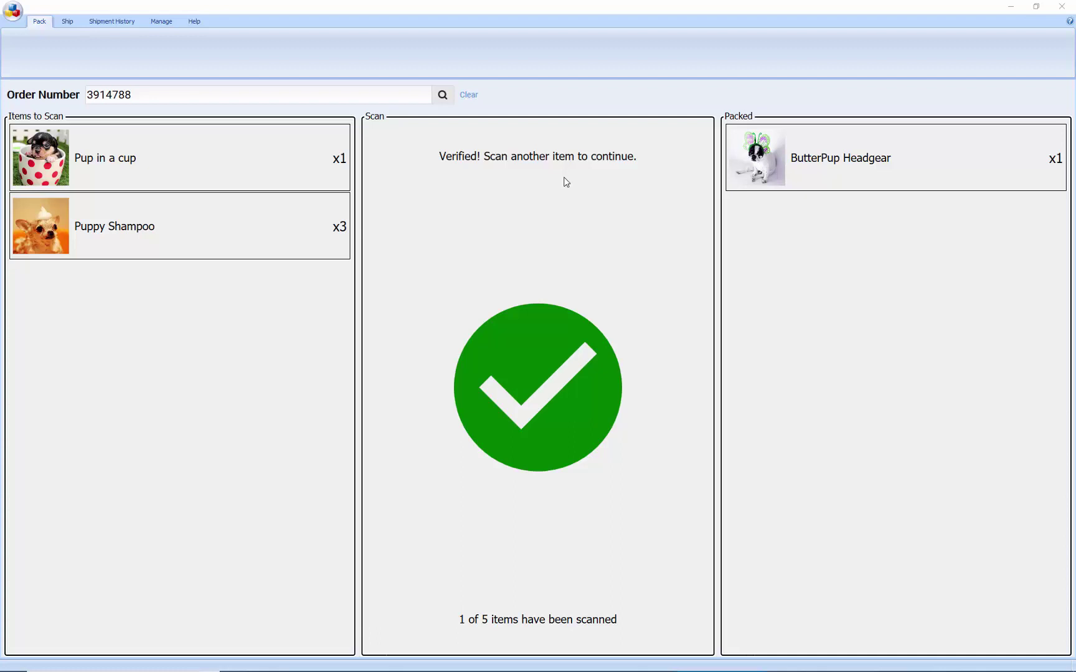
{"action": "key", "text": "Return"}
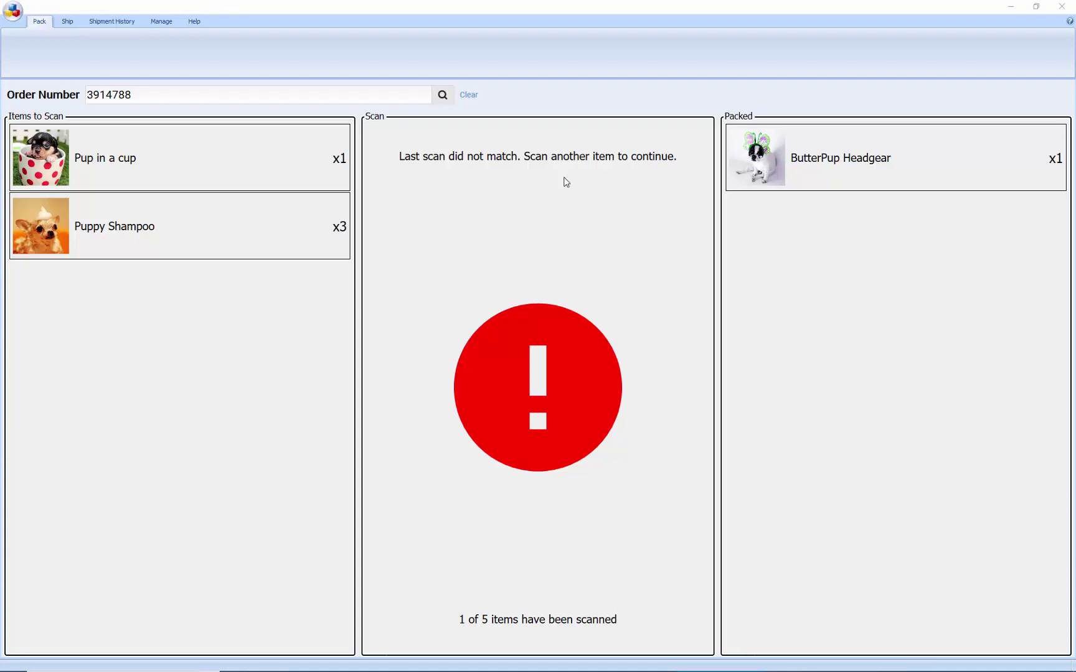
{"action": "key", "text": "Return"}
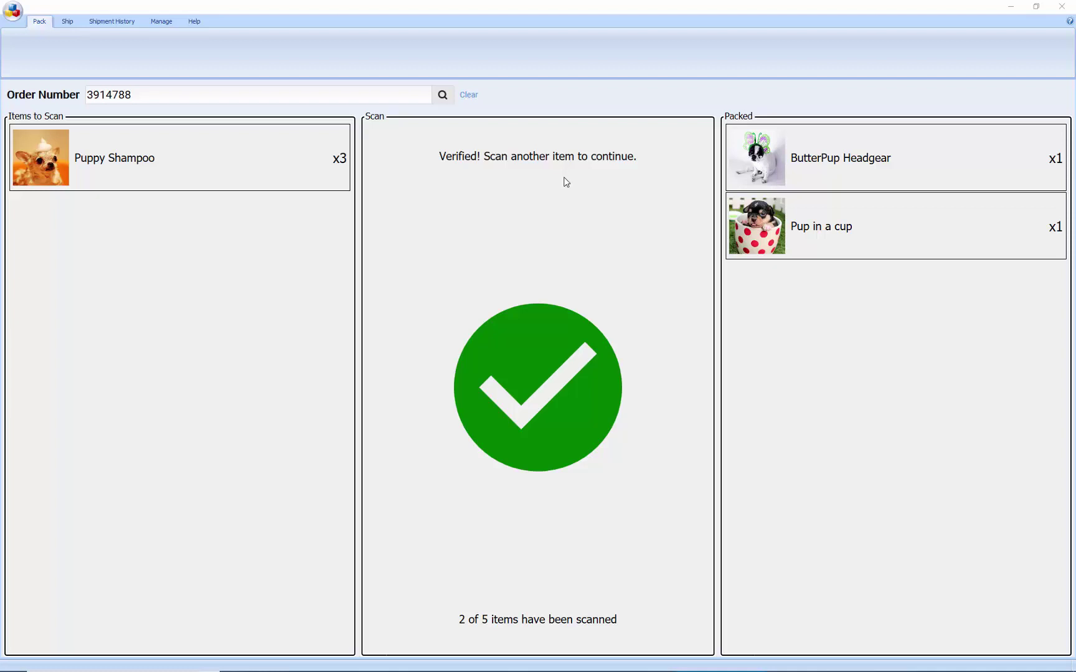
{"action": "key", "text": "Return"}
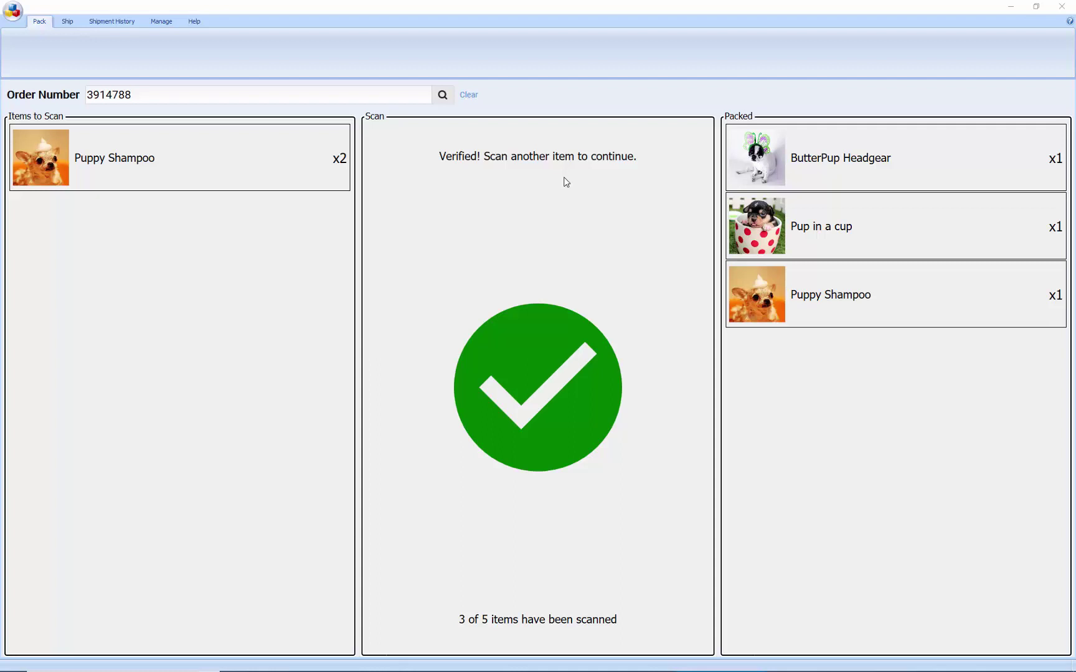
{"action": "key", "text": "Return"}
{"action": "key", "text": "Return"}
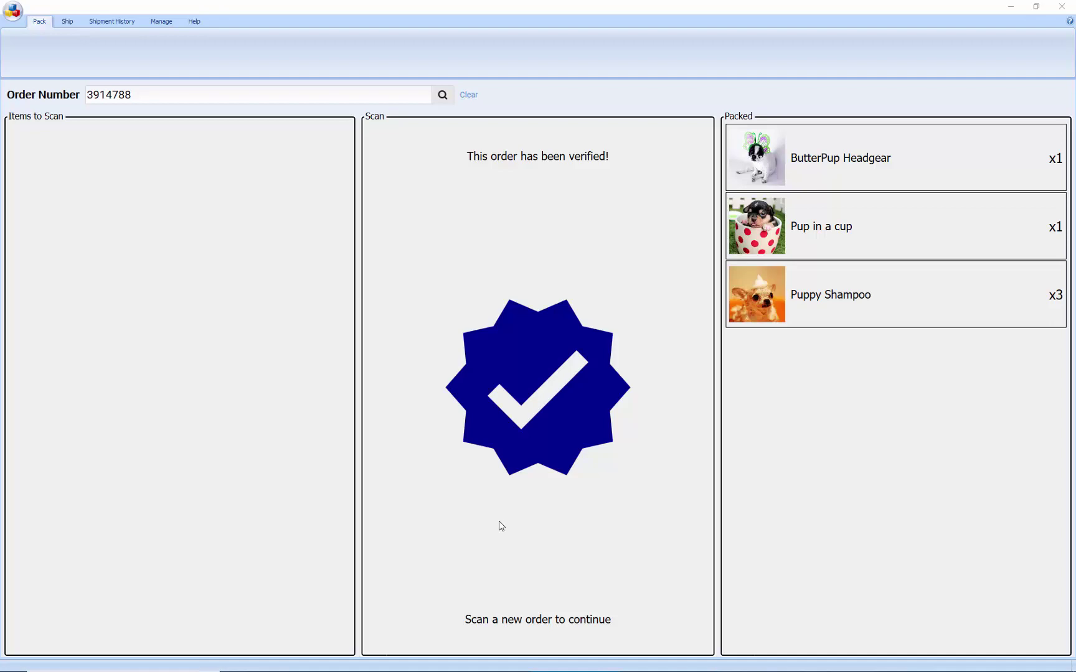
Bring up the branded packing slips PDF, review the first slip and its barcode, and put the document away
{"action": "mouse_move", "coordinate": [722, 669]}
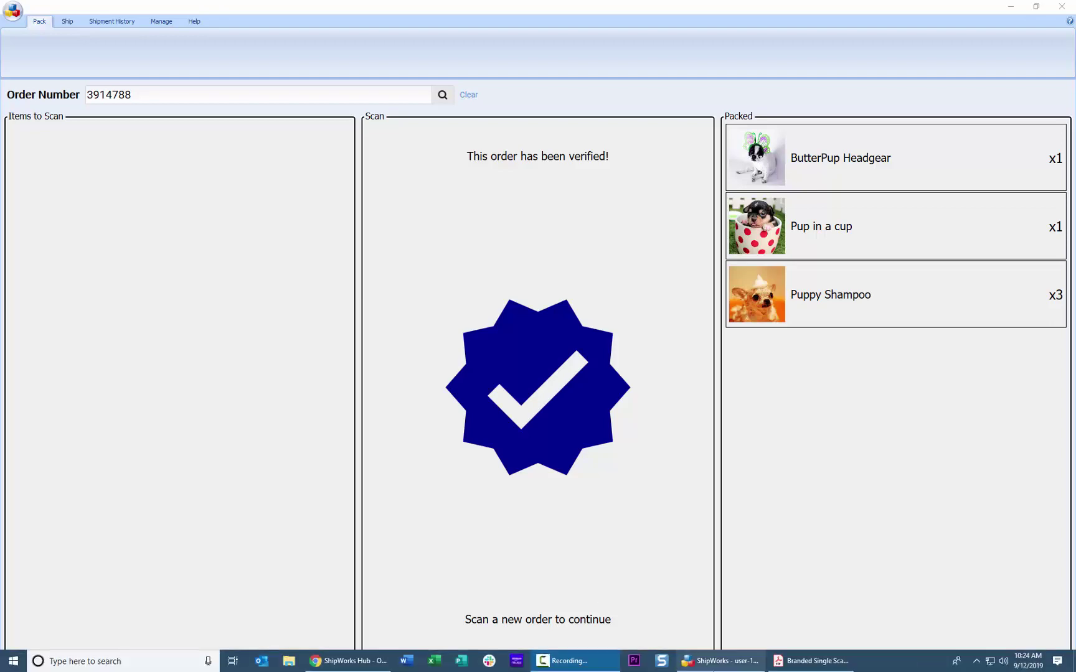
{"action": "left_click", "coordinate": [791, 670]}
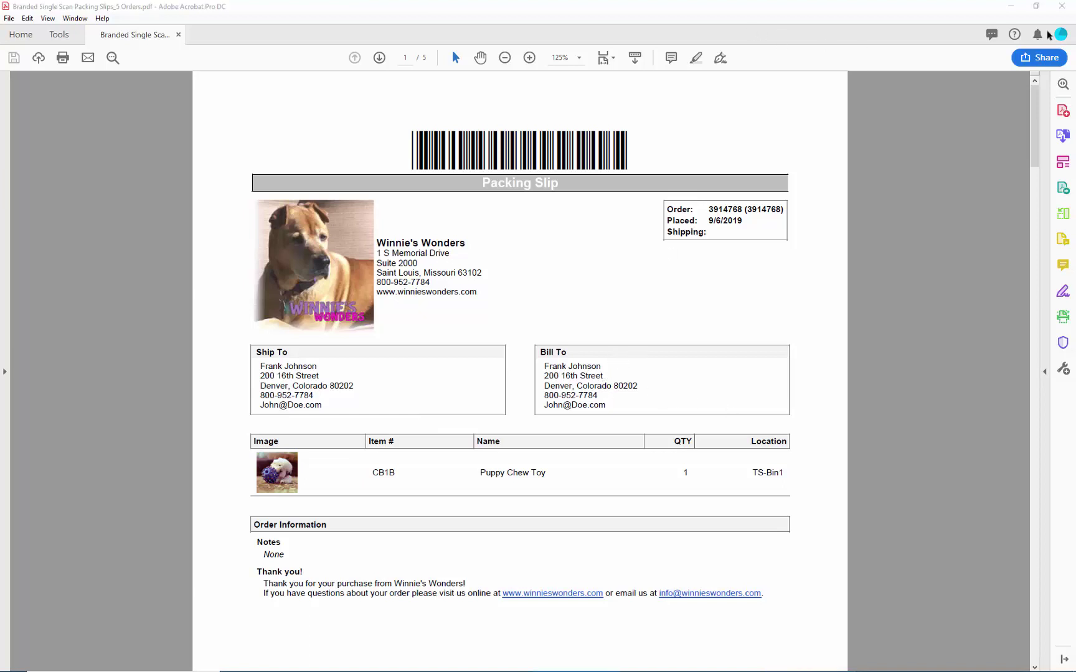
{"action": "left_click", "coordinate": [1010, 6]}
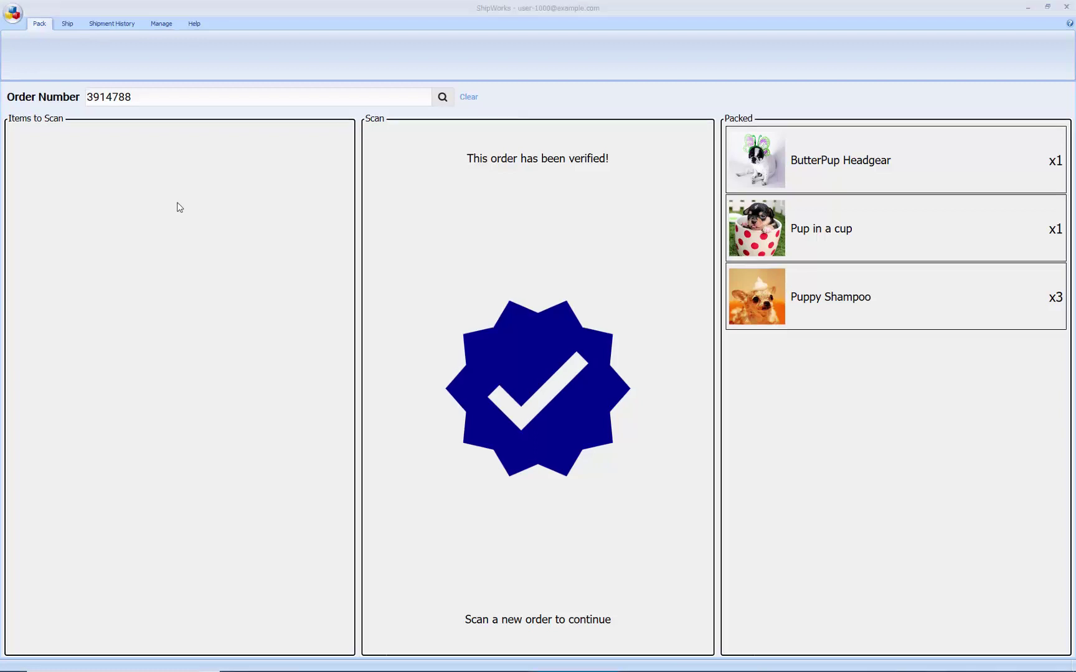
Open the shipping details and load the order with Pup Sun Glasses and Puppy Crown by its order number
{"action": "left_click", "coordinate": [68, 24]}
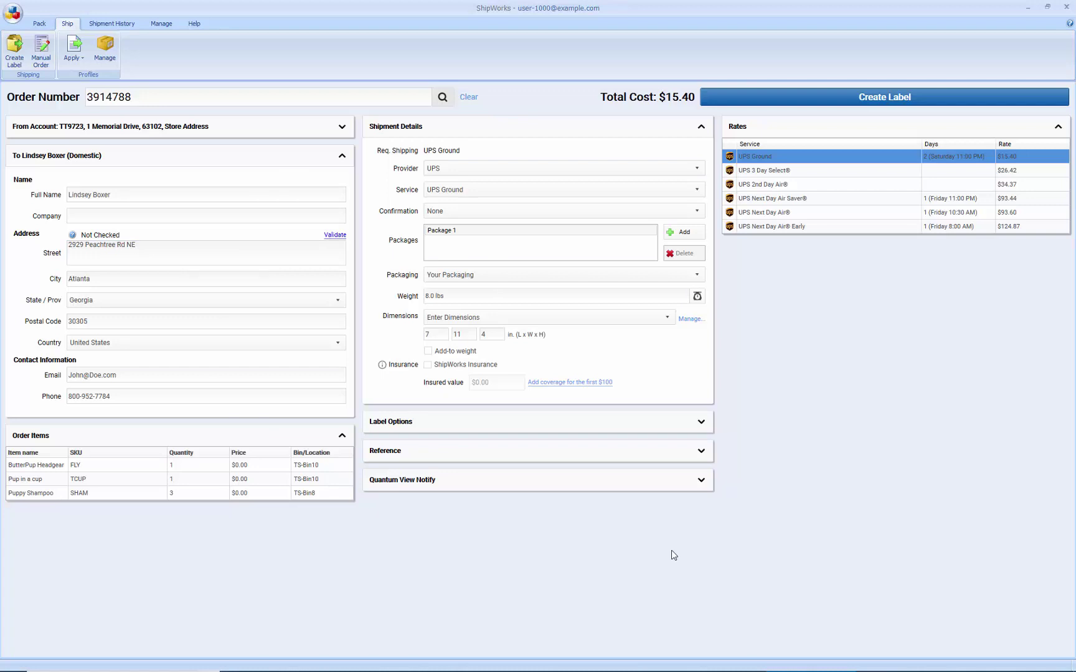
{"action": "type", "text": "3914782"}
{"action": "key", "text": "Return"}
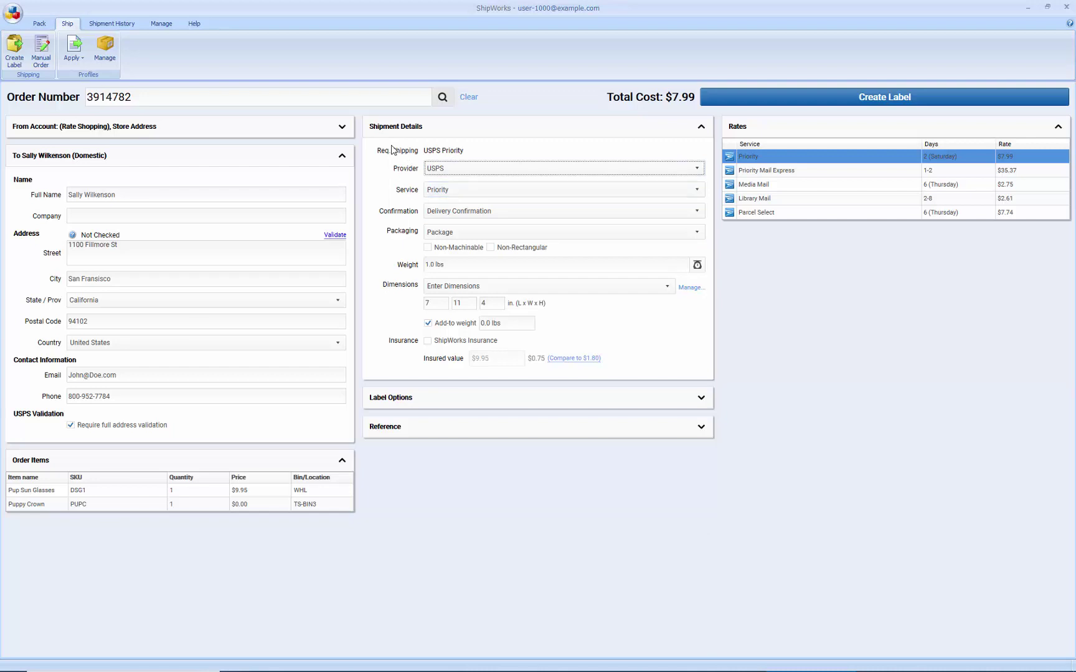
Load the order with ButterPup Headgear, Pup in a cup and Puppy Shampoo by its order number and process its shipment with USPS Priority
{"action": "type", "text": "3914788"}
{"action": "key", "text": "Return"}
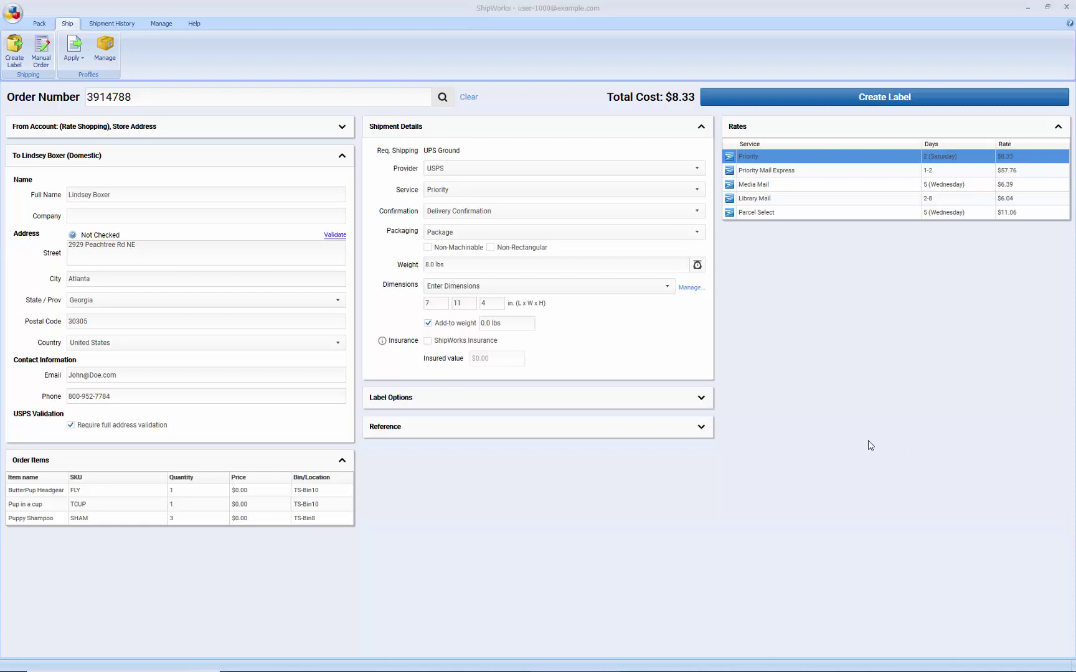
{"action": "left_click", "coordinate": [597, 169]}
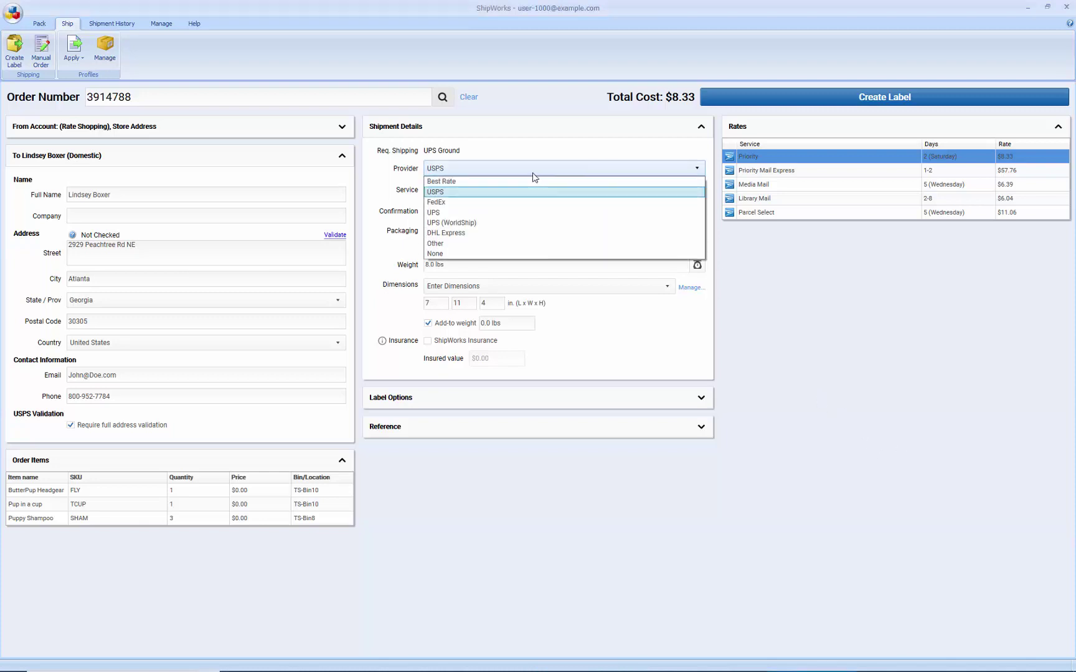
{"action": "left_click", "coordinate": [518, 182]}
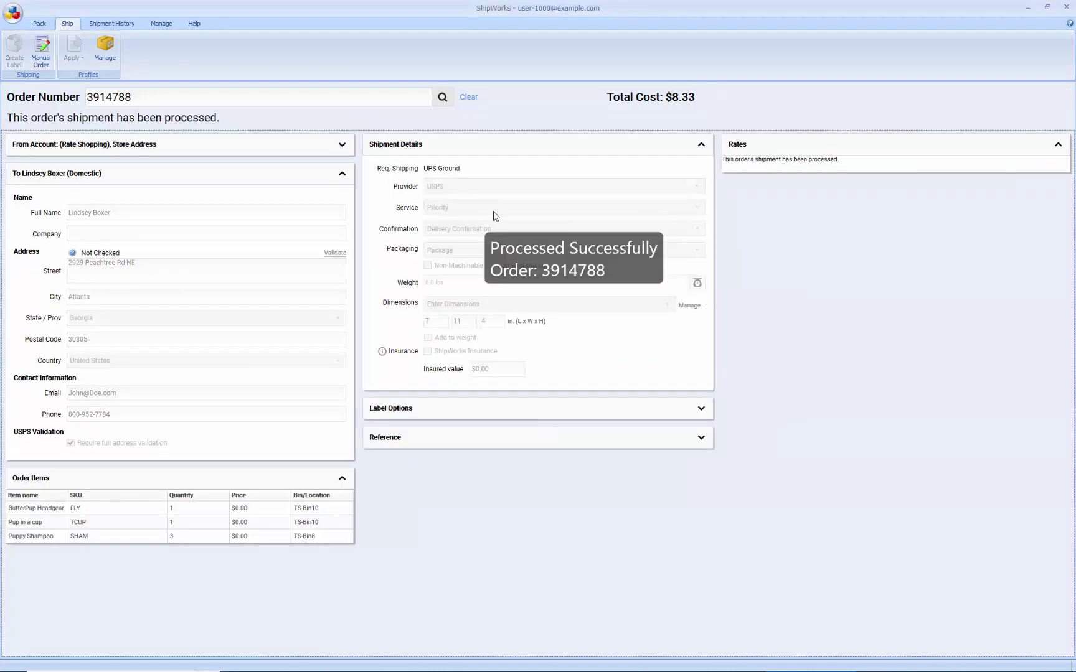
Open today's shipment history and select the processed USPS Priority shipment to review the actions available for it
{"action": "left_click", "coordinate": [112, 23]}
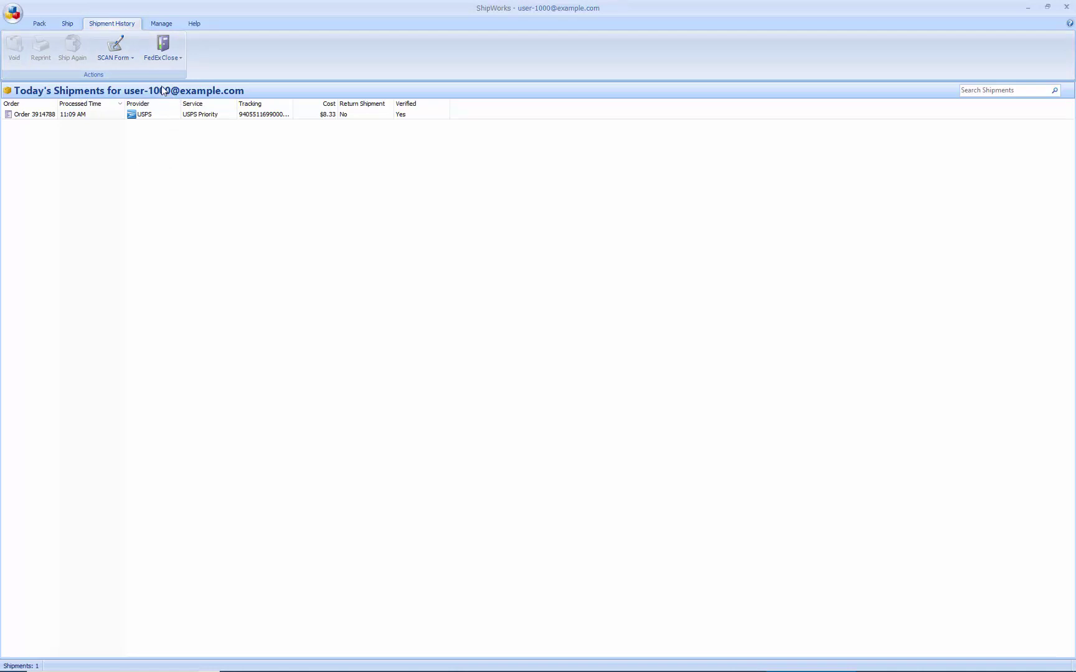
{"action": "left_click", "coordinate": [166, 114]}
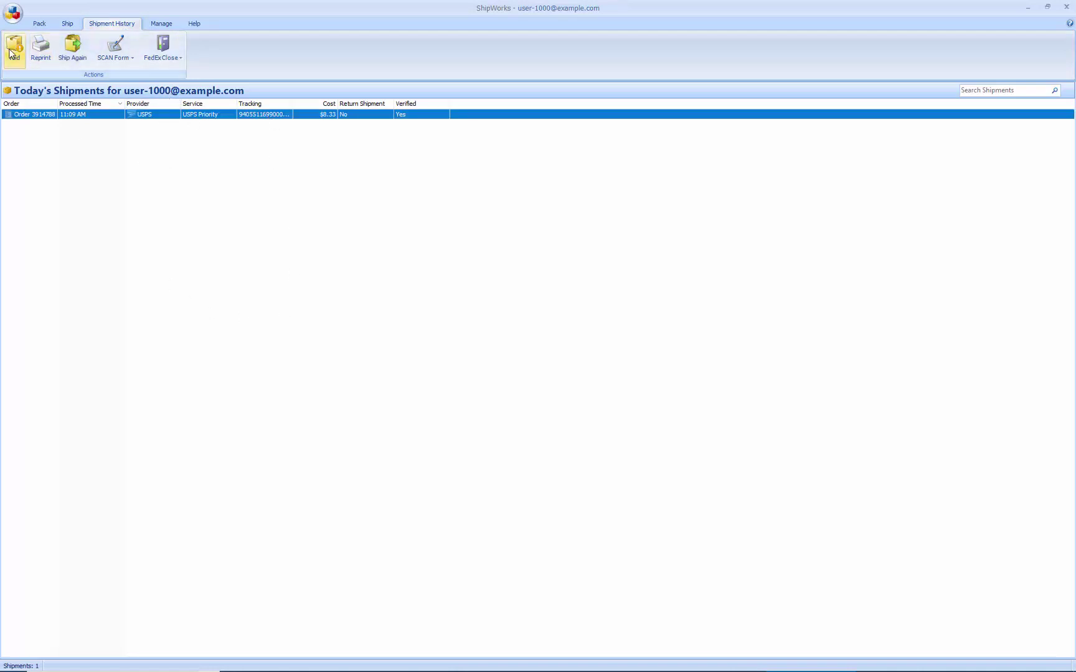
{"action": "left_click", "coordinate": [72, 54]}
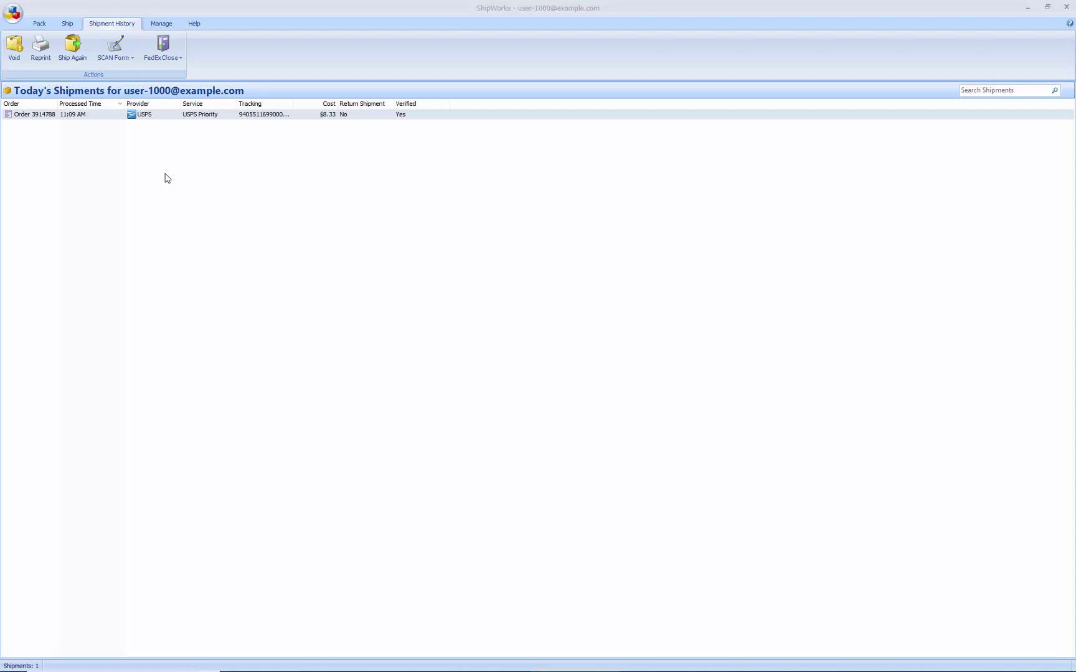
Switch the shipping view to the full order list and deselect the processed order
{"action": "left_click", "coordinate": [13, 12]}
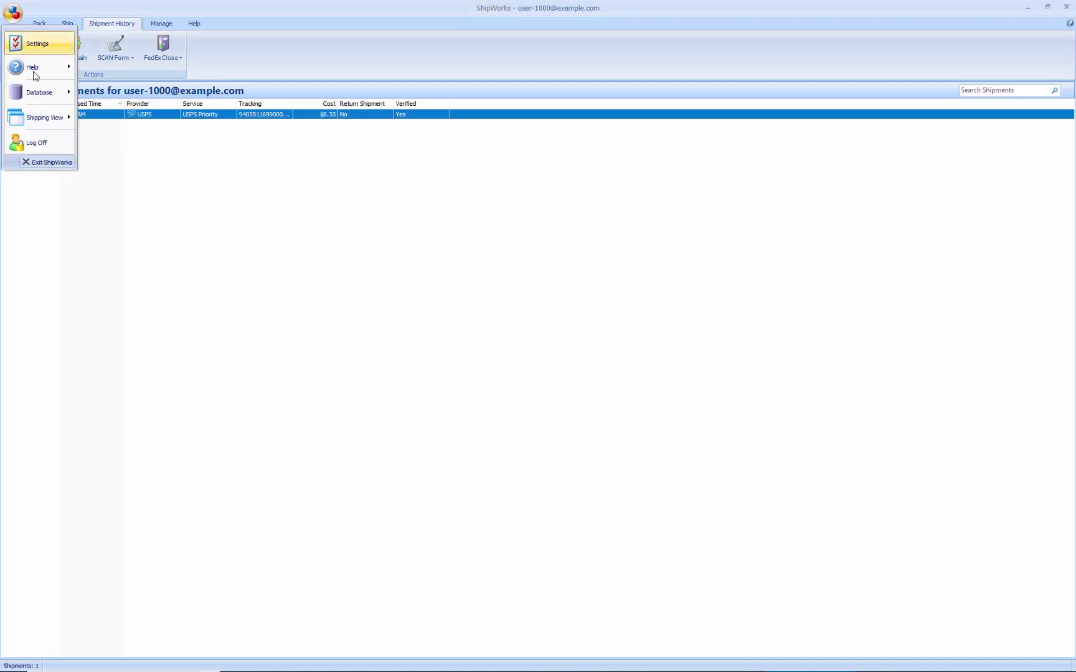
{"action": "mouse_move", "coordinate": [48, 121]}
{"action": "left_click", "coordinate": [108, 143]}
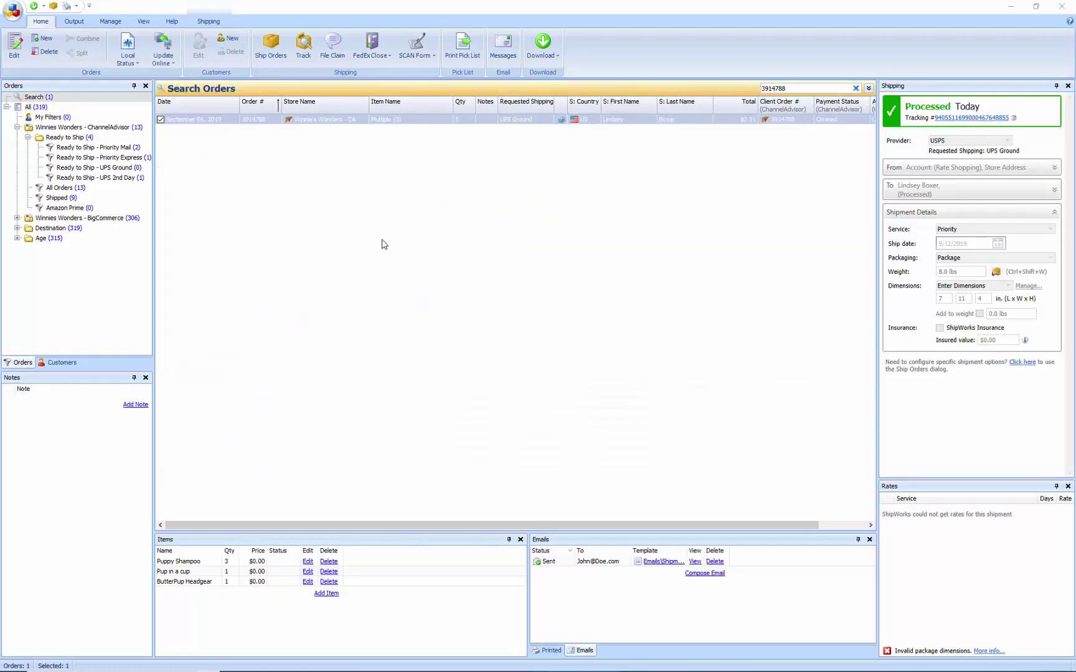
{"action": "left_click", "coordinate": [384, 243]}
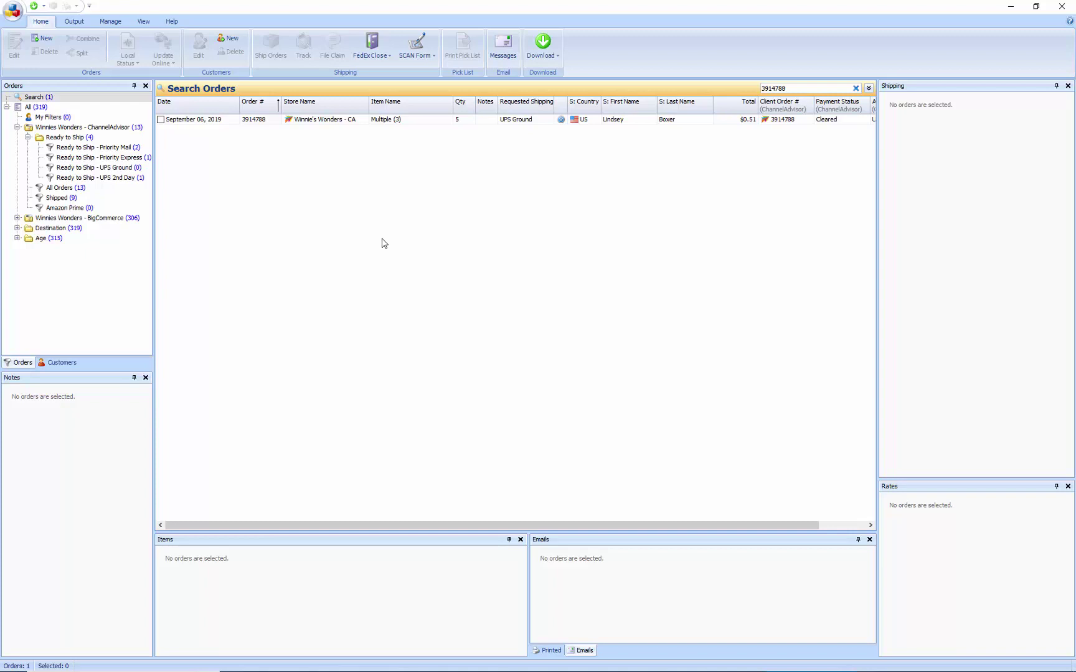
Review the automated actions in the Action Manager, including Backup ShipWorks, and close it without changes
{"action": "left_click", "coordinate": [111, 23]}
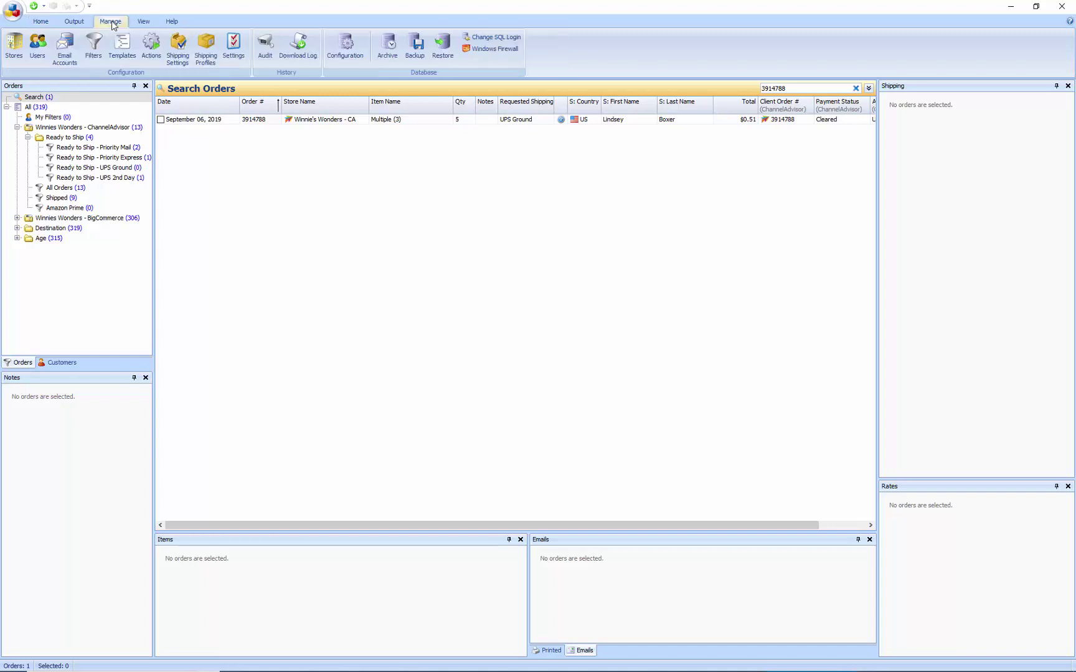
{"action": "left_click", "coordinate": [151, 43]}
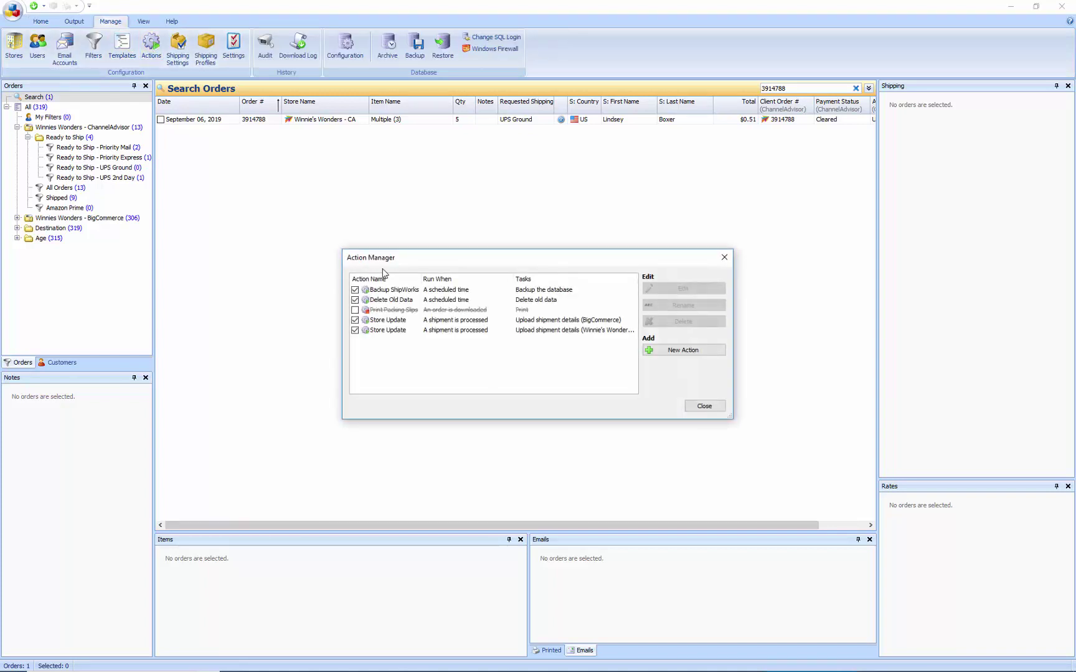
{"action": "left_click", "coordinate": [401, 291]}
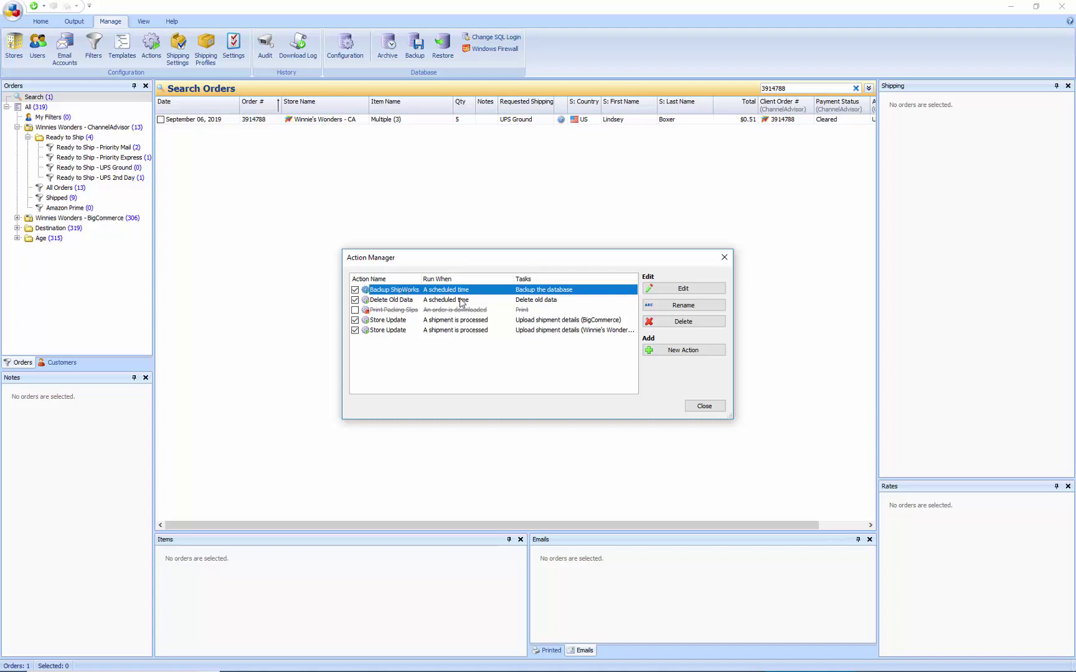
{"action": "left_click", "coordinate": [715, 408]}
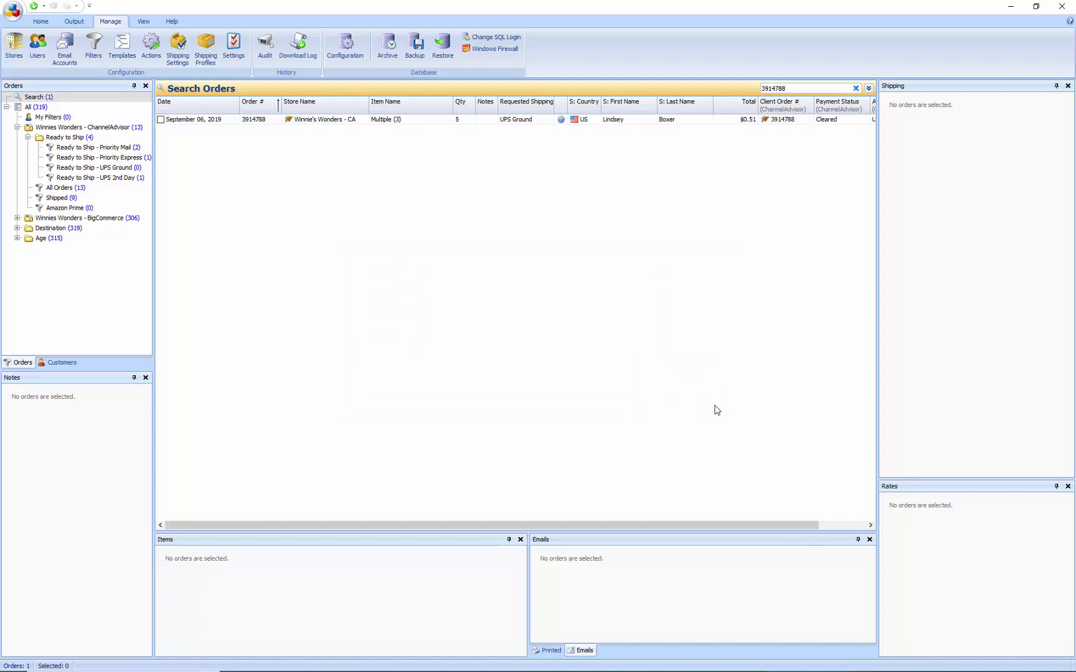
Switch to the ShipWorks Hub, display the Workforce Productivity dashboard and expand its aggregation and date range filters
{"action": "left_click", "coordinate": [328, 663]}
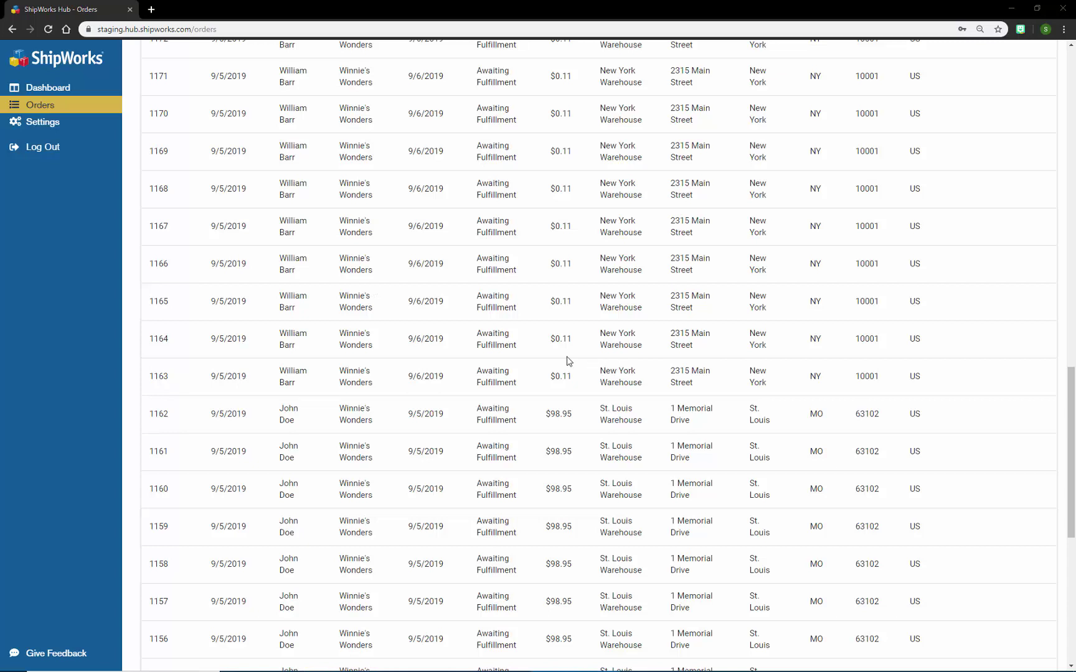
{"action": "left_click", "coordinate": [60, 92]}
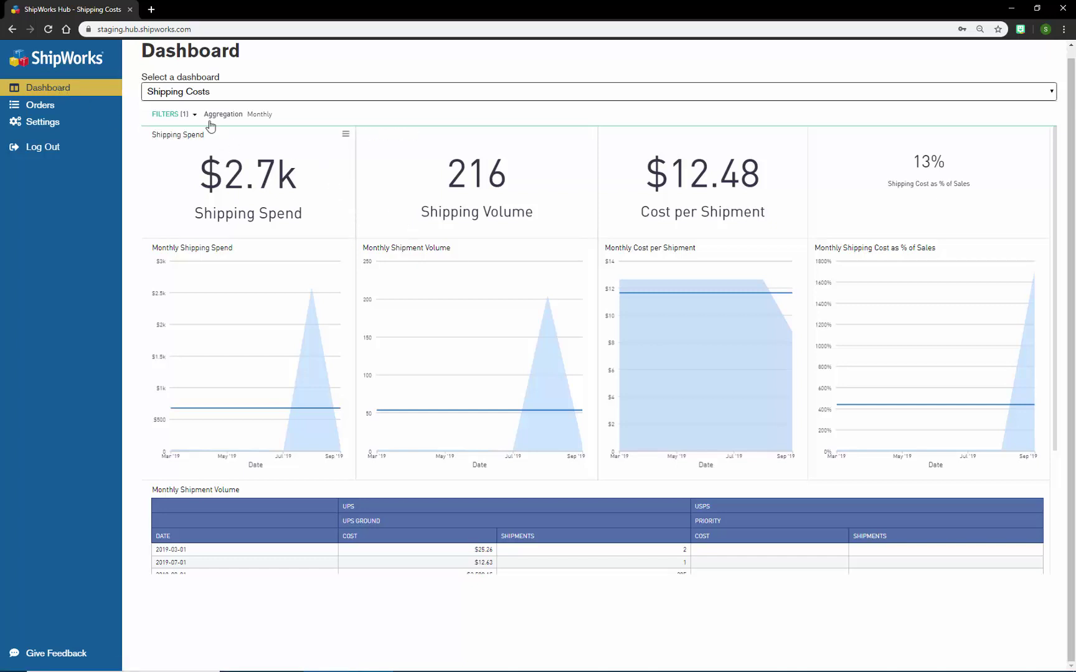
{"action": "left_click", "coordinate": [200, 95]}
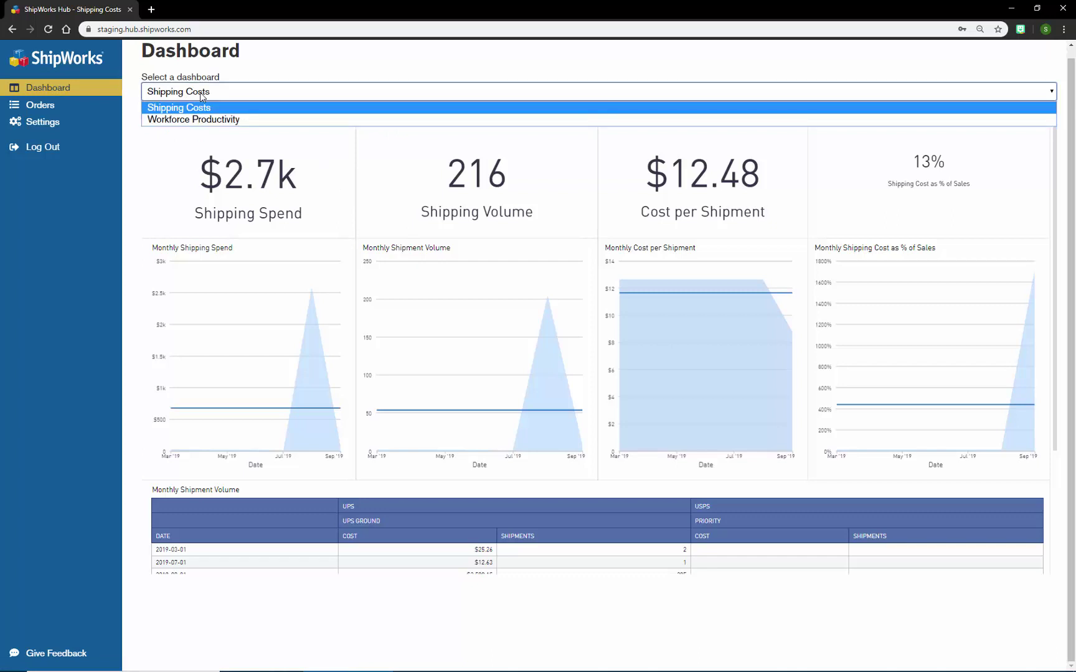
{"action": "left_click", "coordinate": [198, 121]}
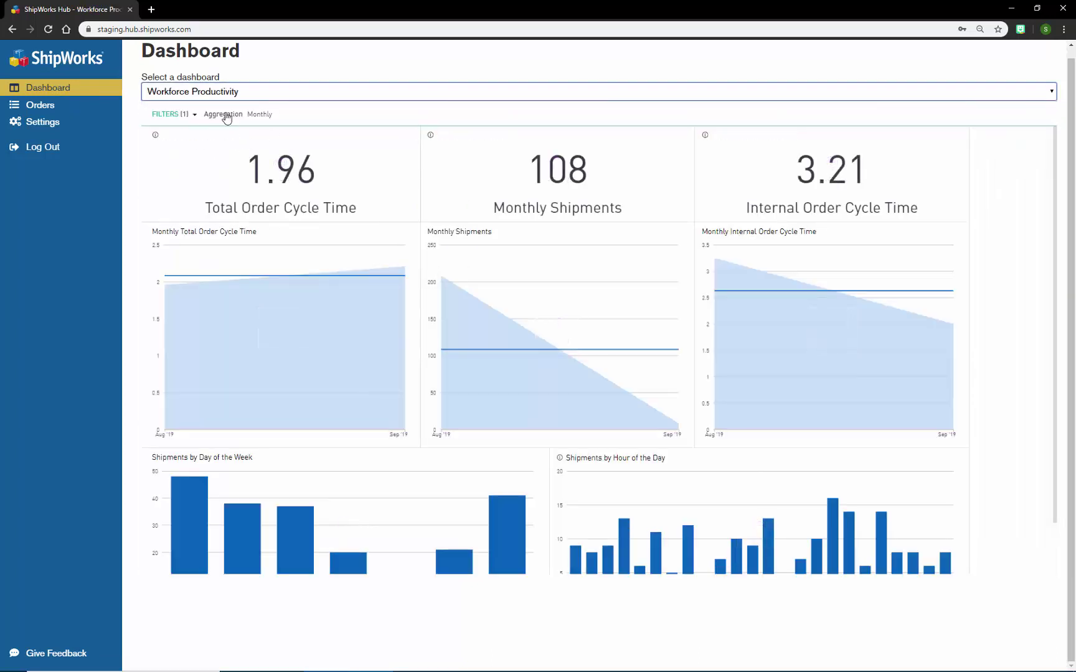
{"action": "left_click", "coordinate": [225, 115]}
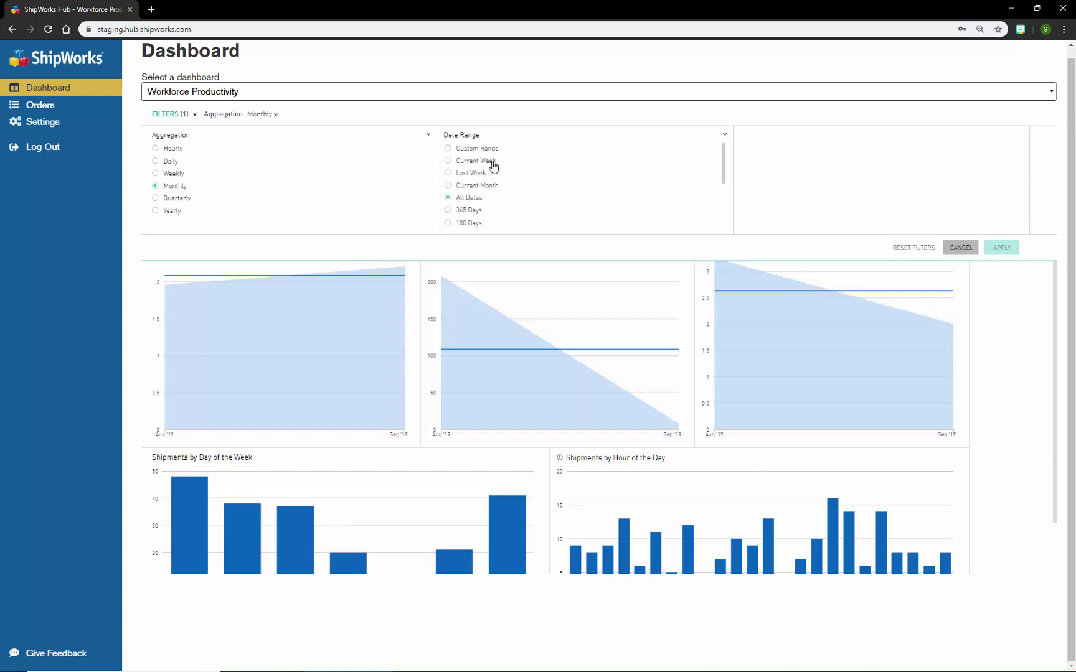
{"action": "mouse_move", "coordinate": [616, 394]}
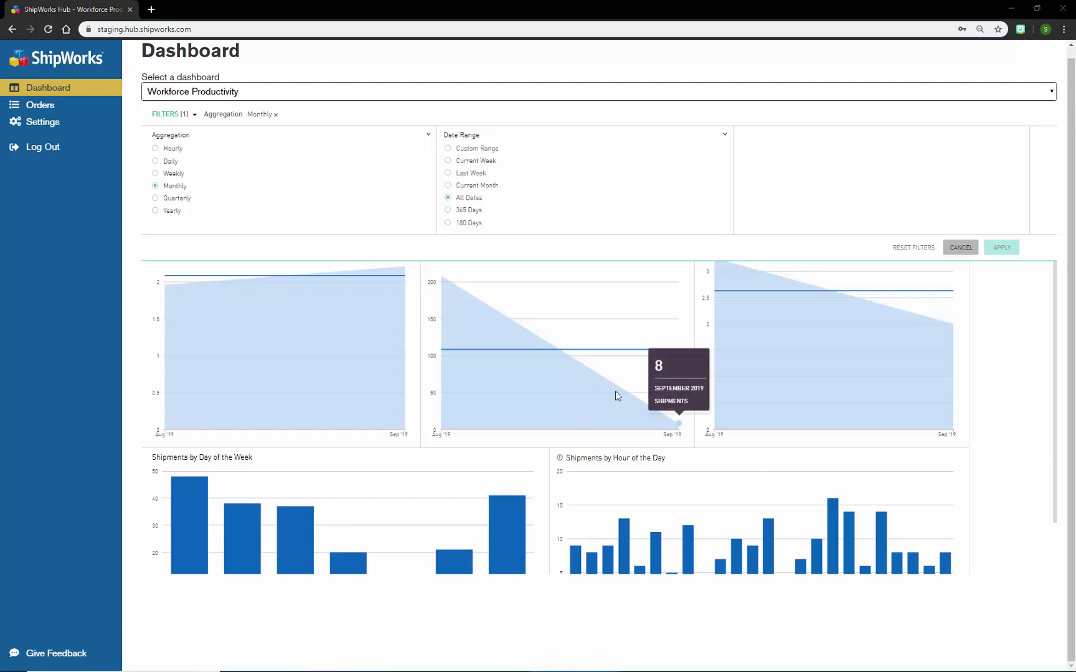